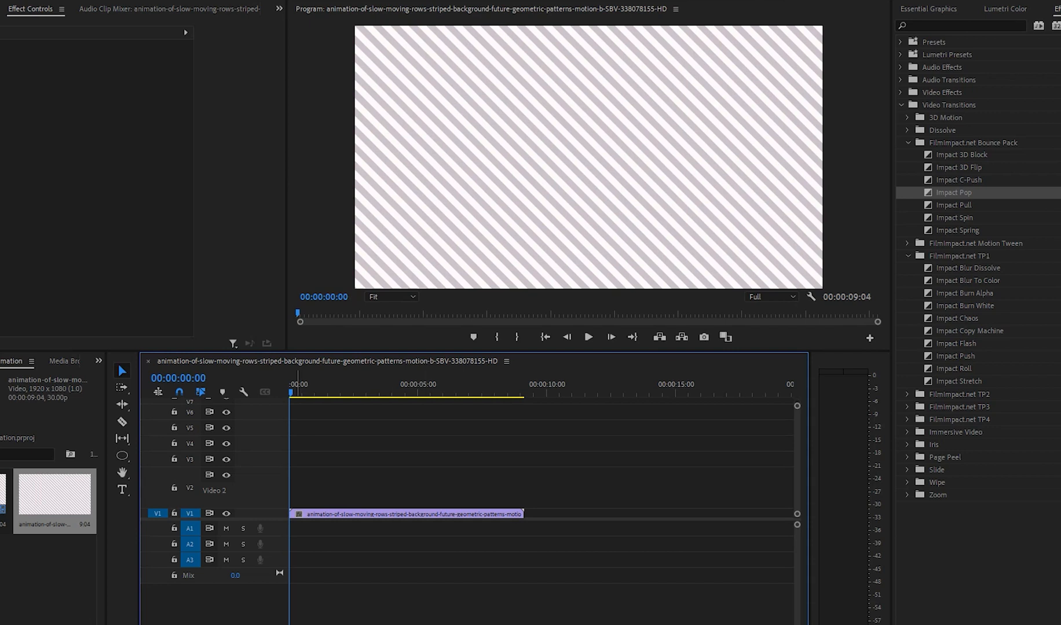
Step: Collapse track V2 and import the Flag-map_of_the_People's_Republic_of_China.svg image into the project
drag(249, 468, 249, 500)
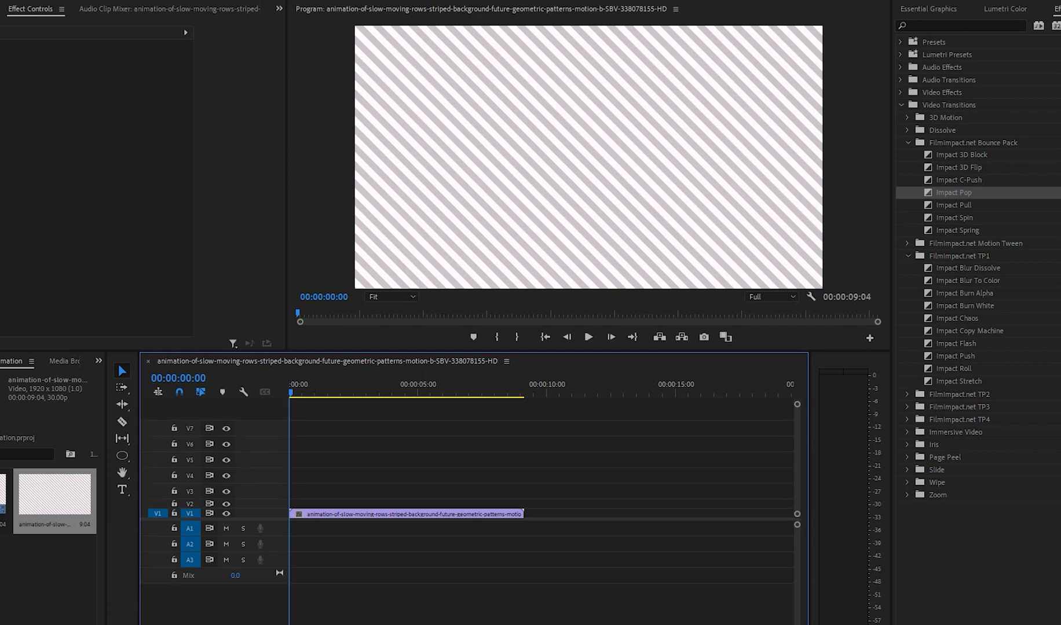
click(314, 514)
double_click(55, 579)
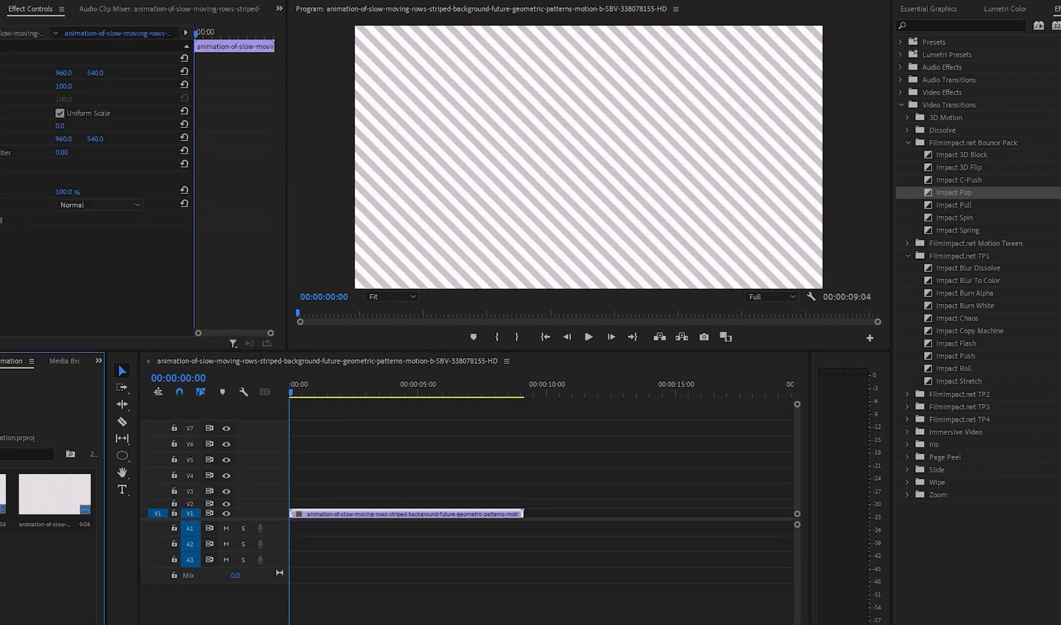
double_click(271, 68)
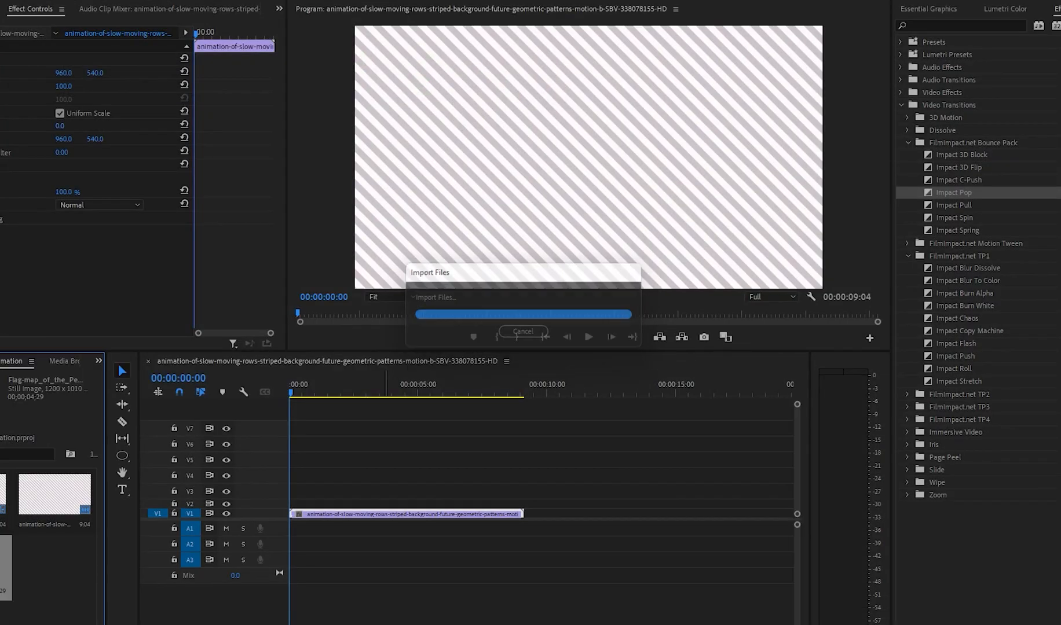
Step: Place the flag map image on V4 at the sequence start and extend it nearly to the end of the striped background
drag(5, 567, 307, 476)
drag(317, 385, 353, 385)
drag(416, 476, 515, 476)
double_click(579, 186)
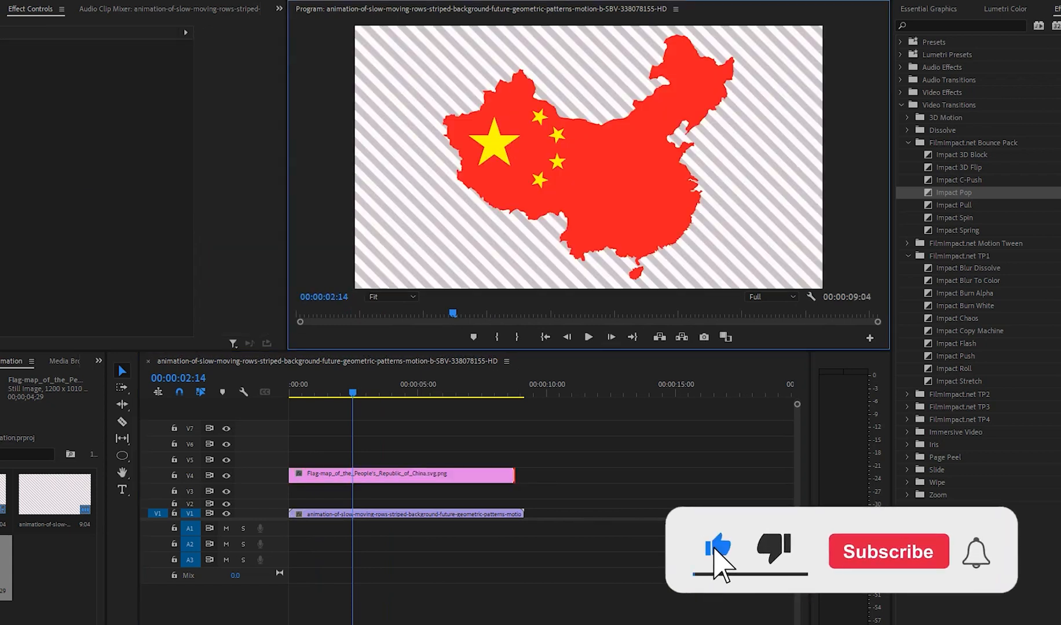
Step: Import the china-waving-flag-background video and place it on V3 at the sequence start, beneath the flag map
double_click(55, 573)
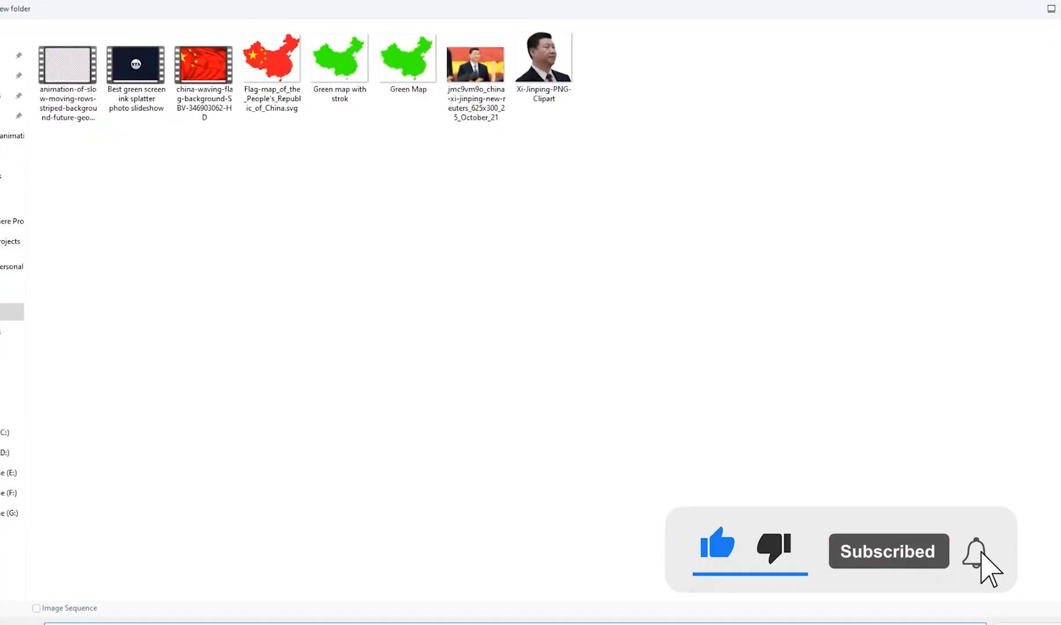
double_click(204, 66)
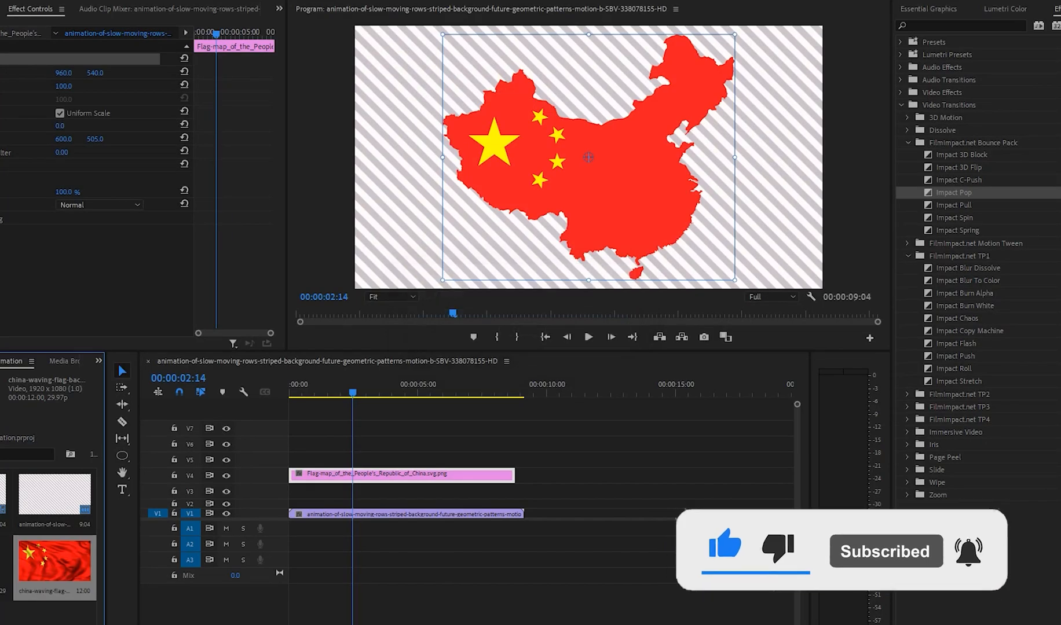
drag(55, 561, 296, 492)
Step: Cut off the waving flag clip at the end of the striped background and extend the flag map clip to match
key(c)
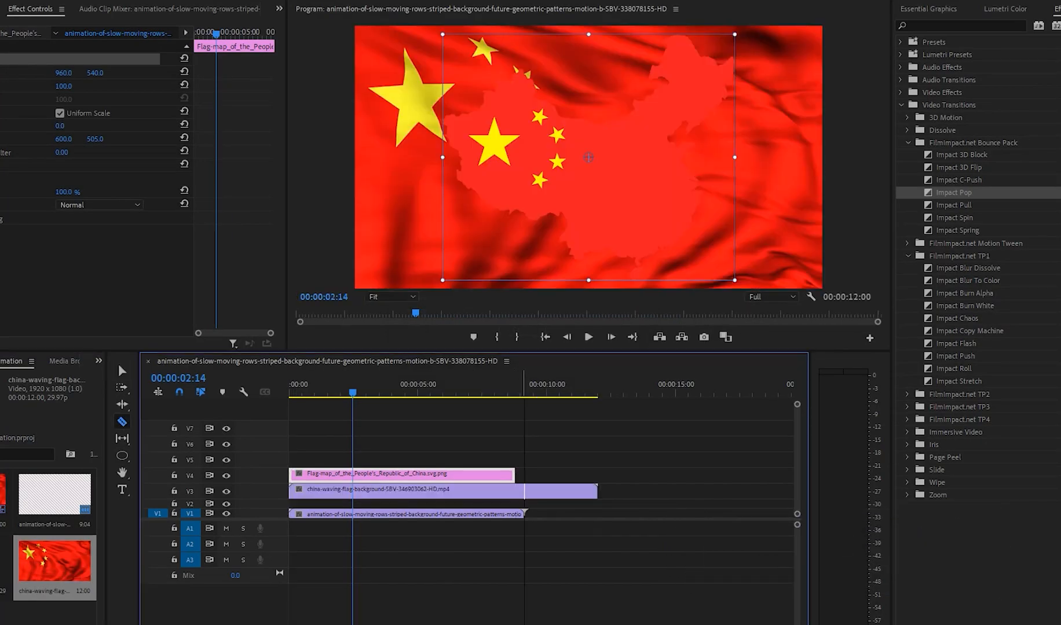
click(524, 491)
key(v)
click(540, 492)
key(Delete)
drag(515, 474, 524, 474)
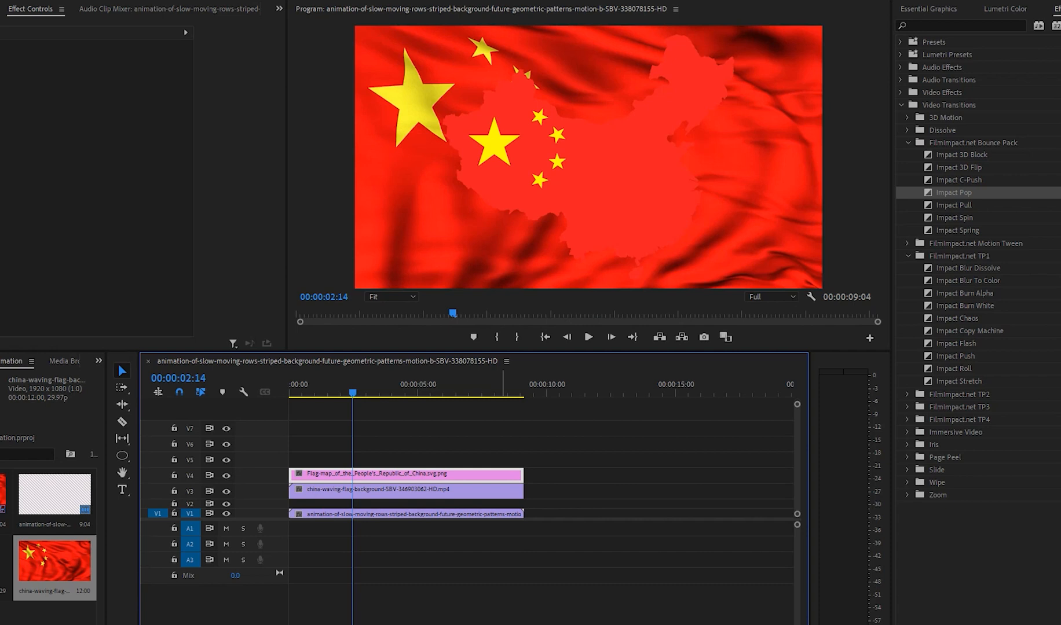
Step: Find the Track Matte Key effect and apply it to the waving flag clip on V3
click(941, 26)
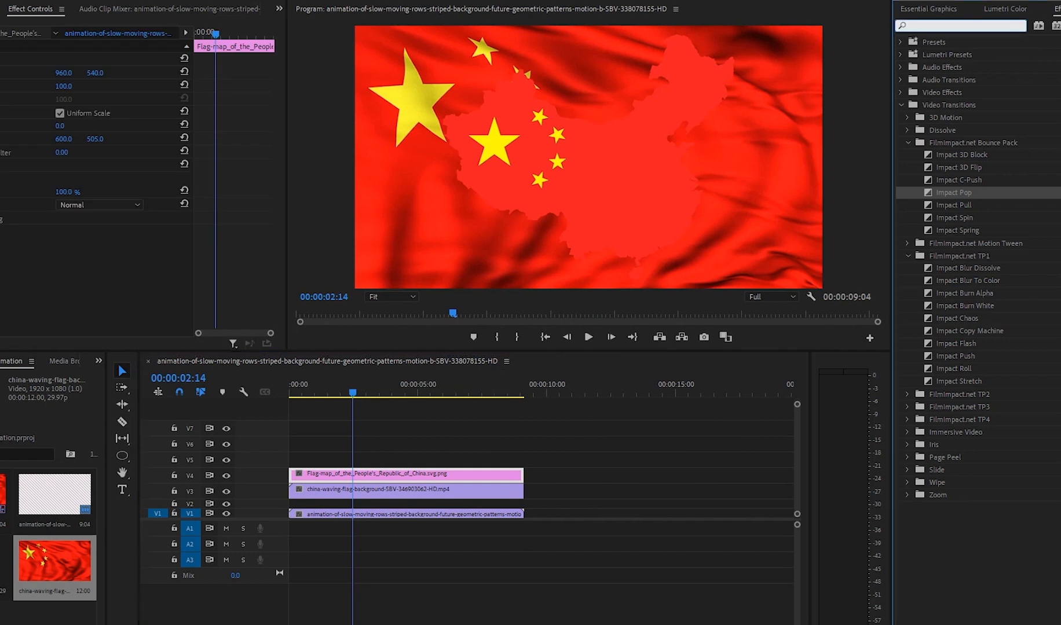
text(trac)
drag(962, 142, 354, 491)
Step: Set the waving flag clip's Track Matte Key matte to Video 4 and play back the masked map
click(81, 258)
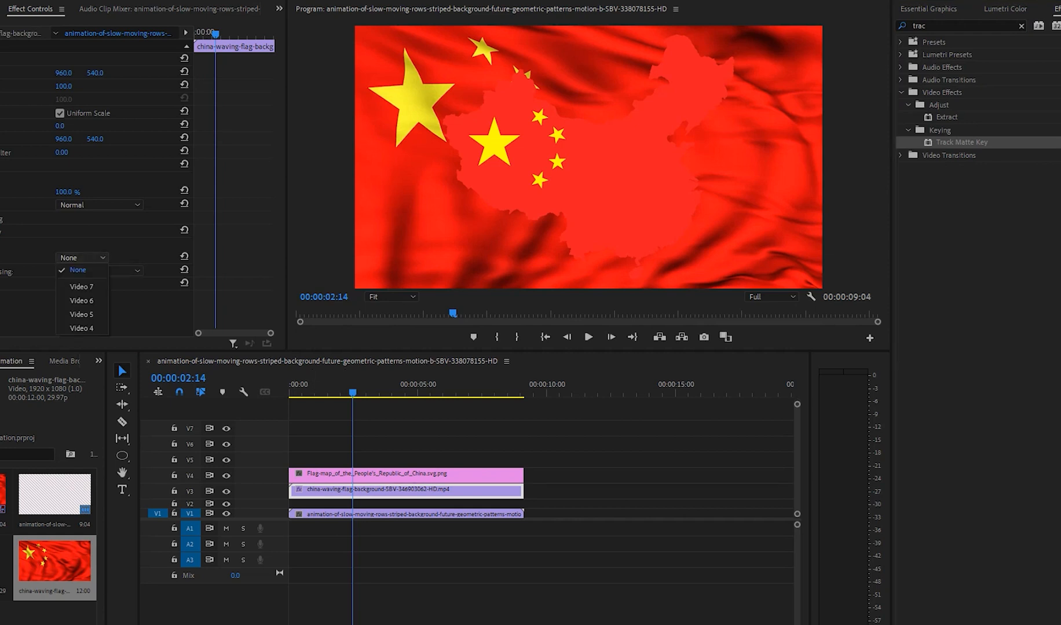
click(333, 476)
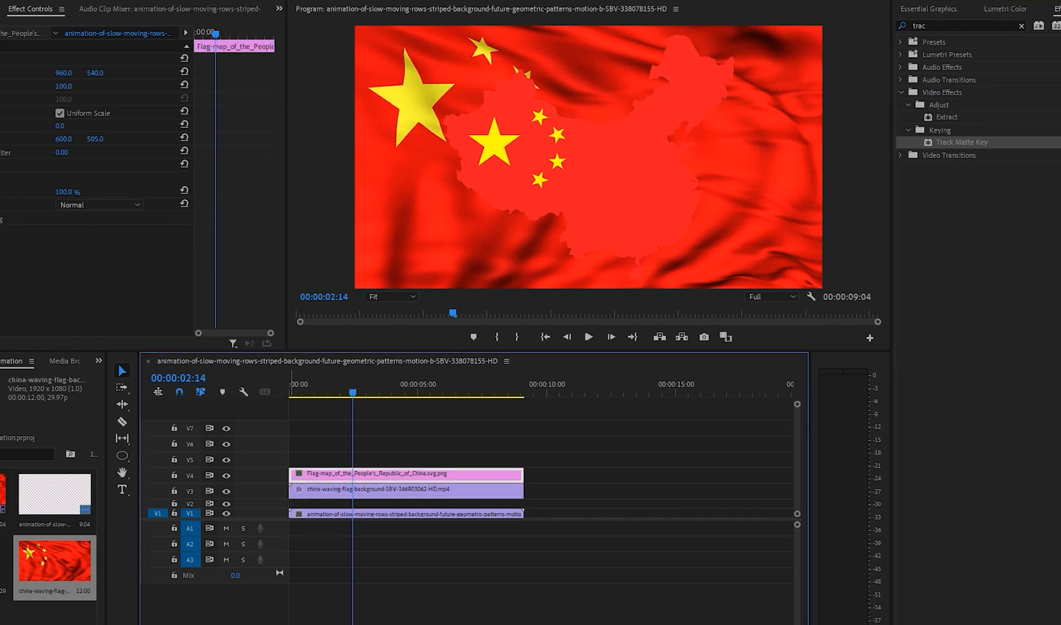
click(333, 491)
click(81, 258)
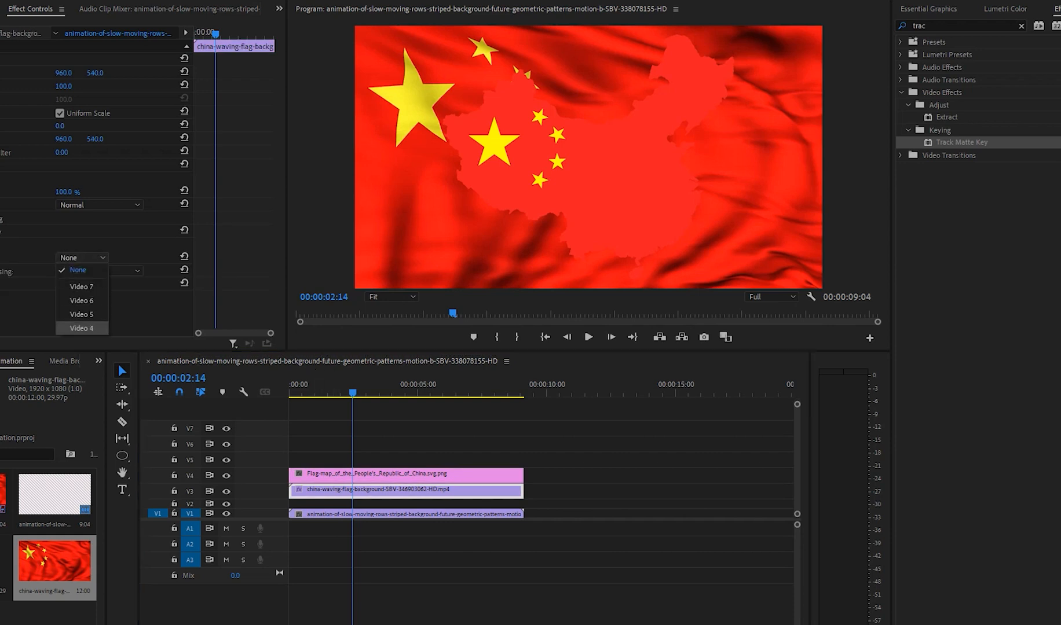
click(81, 328)
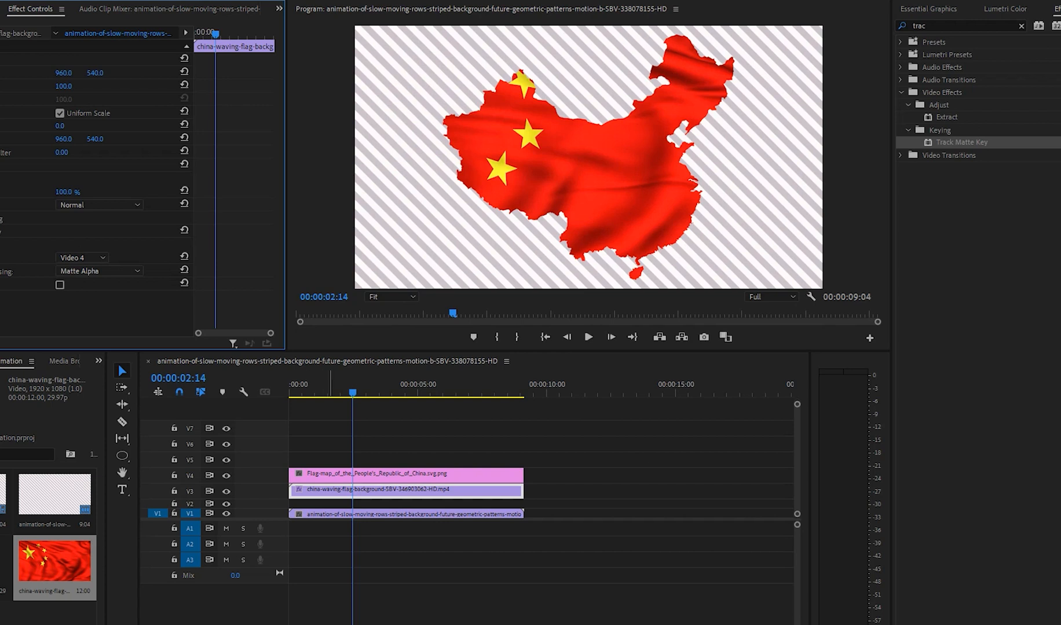
drag(357, 388, 309, 388)
key(space)
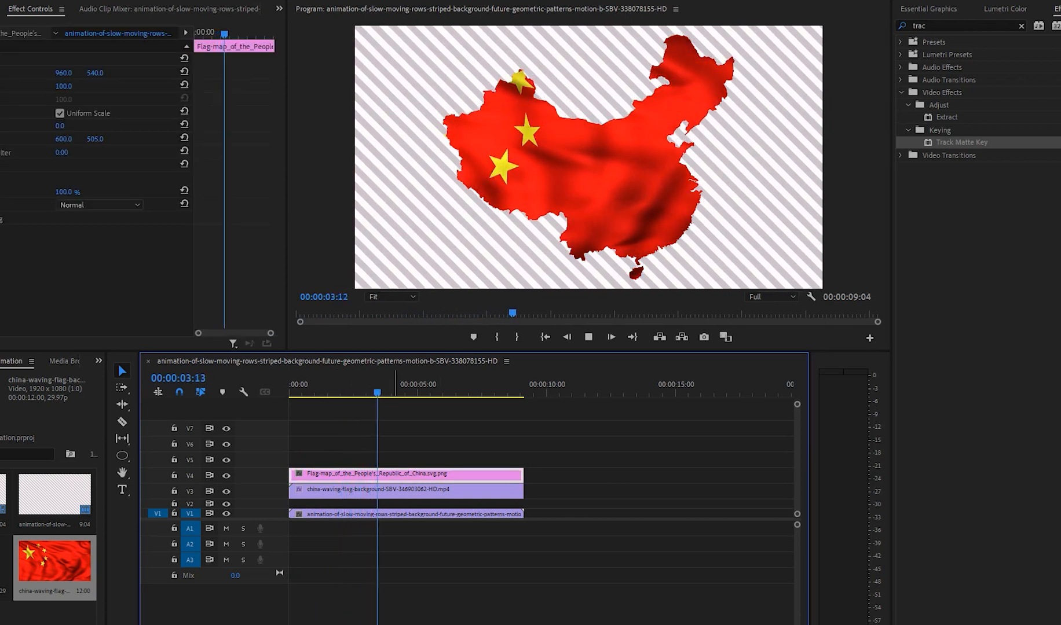
key(space)
Step: Nest the flag map and waving flag clips together using the default sequence name
drag(468, 453, 380, 489)
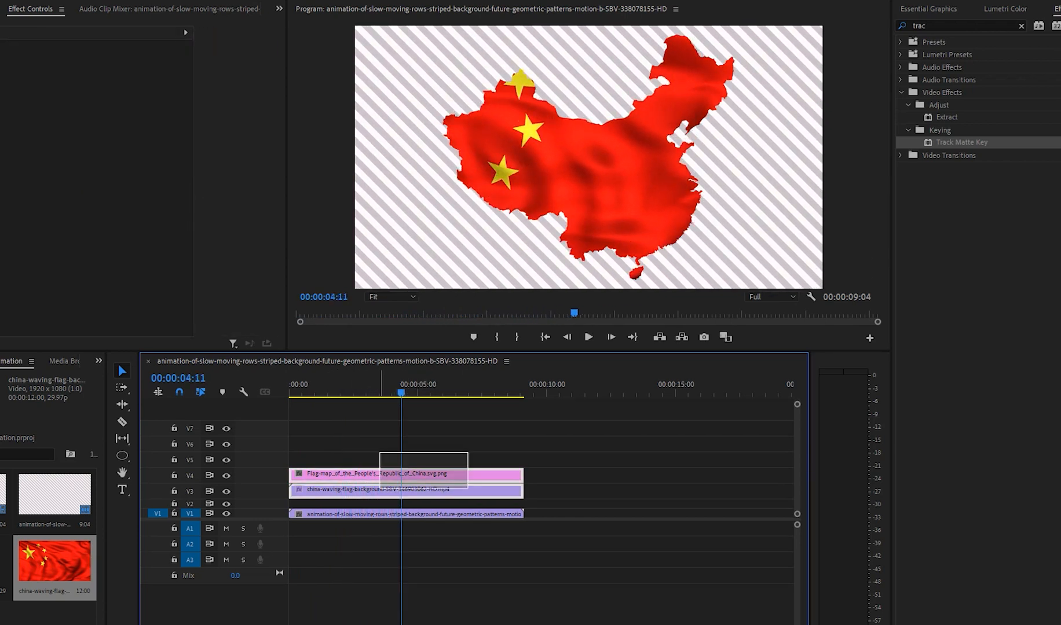
right_click(380, 488)
click(417, 370)
key(Return)
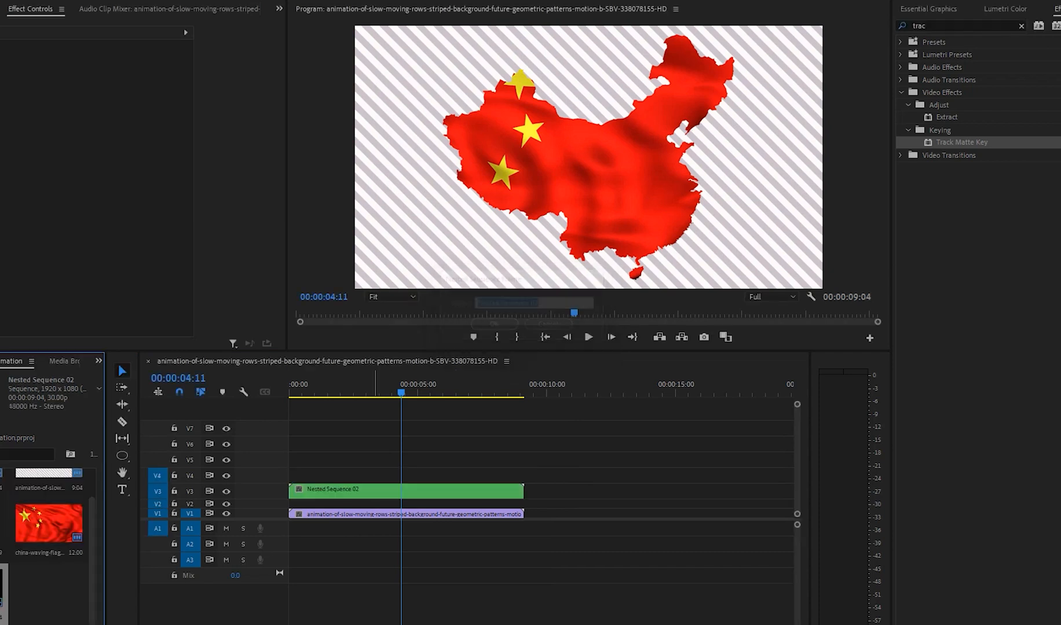
Step: Scale the nested map sequence to 88 and shift it slightly to position 934.2, 537.4
mouse_move(63, 87)
mouse_down()
mouse_move(32, 86)
mouse_move(64, 87)
mouse_move(54, 86)
mouse_up()
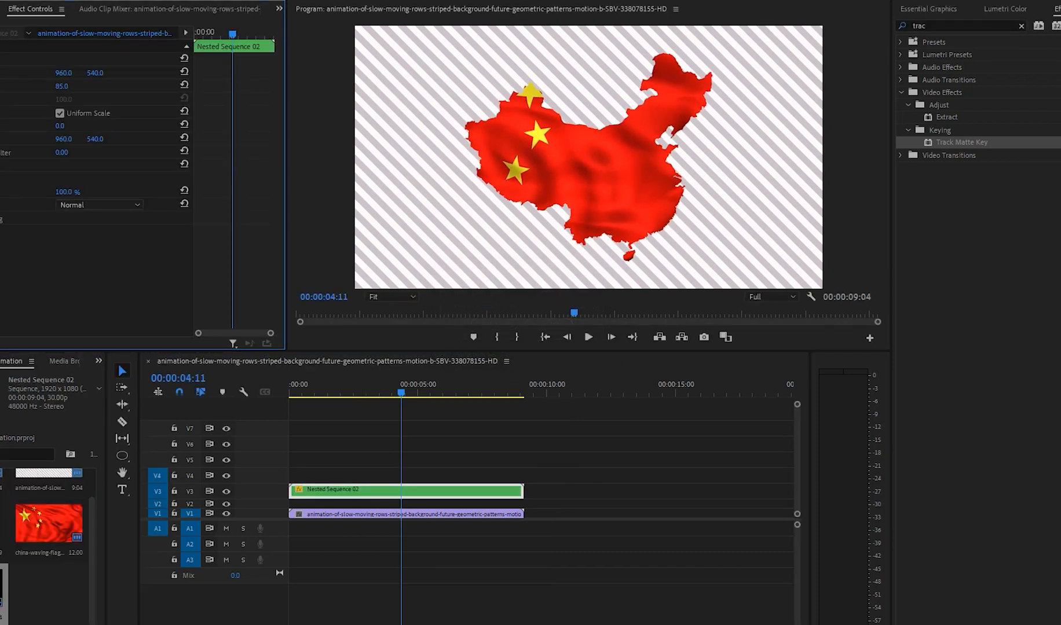
click(3, 59)
mouse_move(589, 157)
mouse_down()
mouse_move(472, 157)
mouse_move(573, 157)
mouse_up()
drag(772, 157, 791, 156)
drag(583, 156, 582, 156)
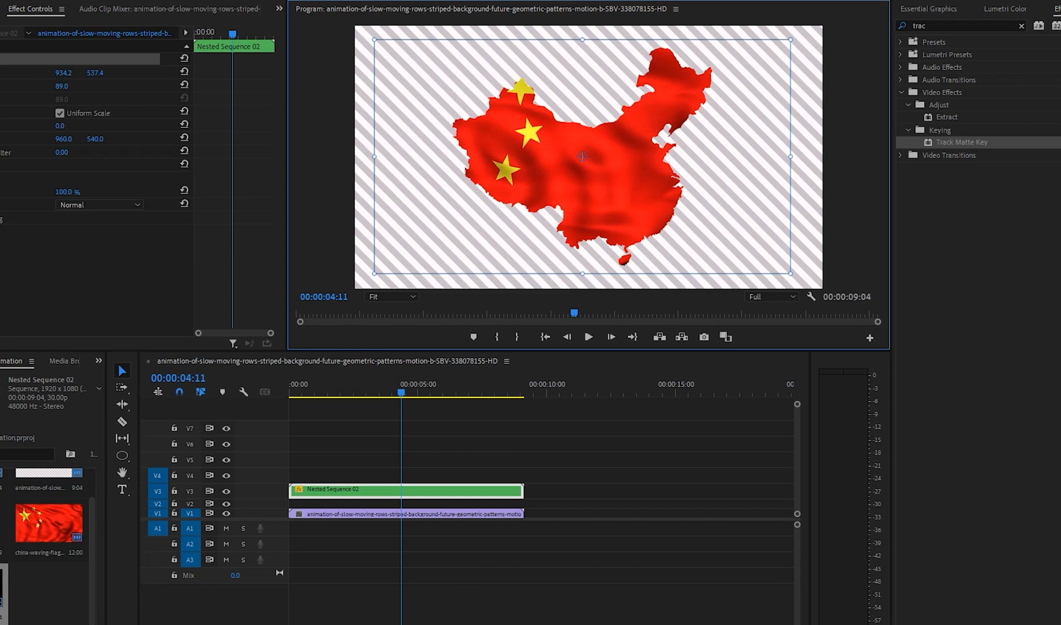
mouse_move(791, 274)
mouse_down()
mouse_move(780, 267)
mouse_move(787, 273)
mouse_up()
Step: Move the nested map sequence up to V4 and enlarge it to a scale of 91.2
click(419, 446)
drag(418, 491, 417, 476)
mouse_move(401, 387)
mouse_down()
mouse_move(347, 387)
mouse_move(434, 387)
mouse_move(413, 387)
mouse_up()
click(582, 156)
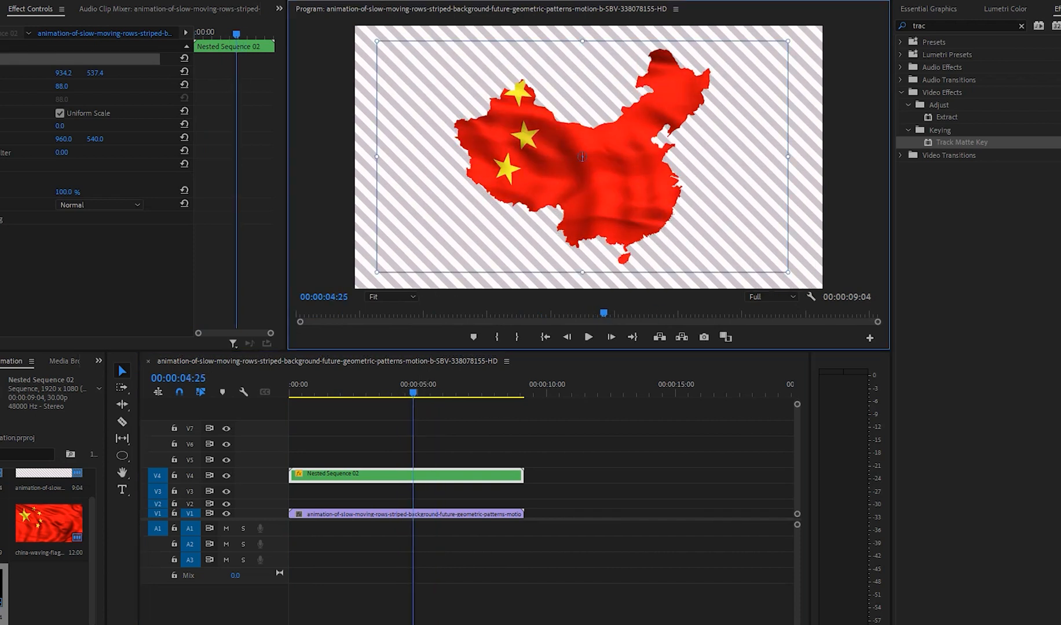
drag(788, 272, 796, 277)
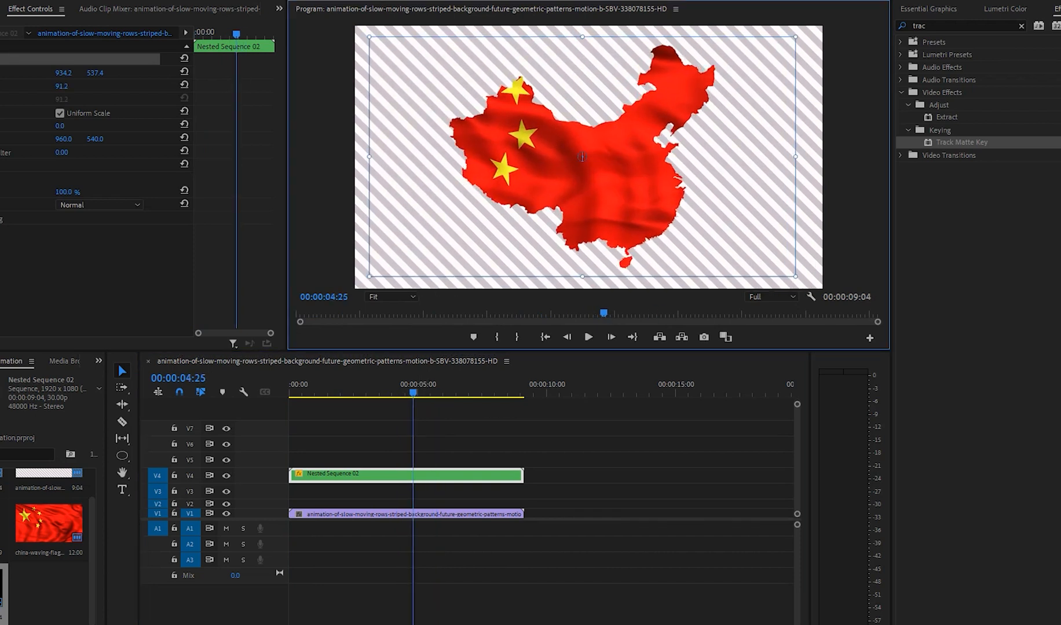
click(439, 437)
Step: Import the jmc9vm9o_china-xi-jinping-new-reuters photo and place it on V7 at the sequence start, with the playhead at 00:00:01:18
drag(413, 387, 330, 387)
double_click(49, 597)
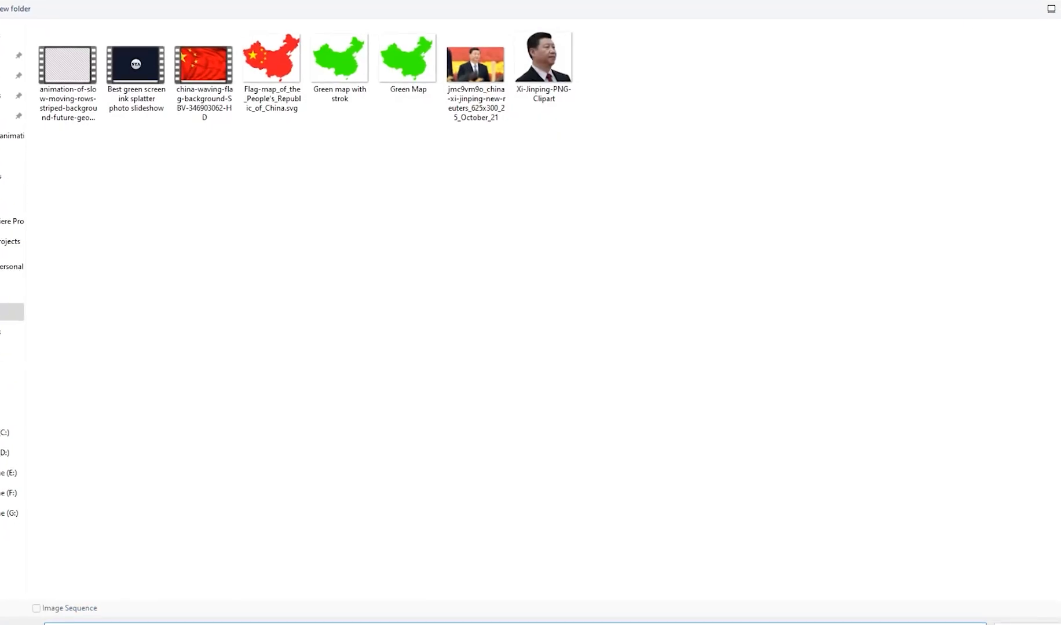
double_click(475, 64)
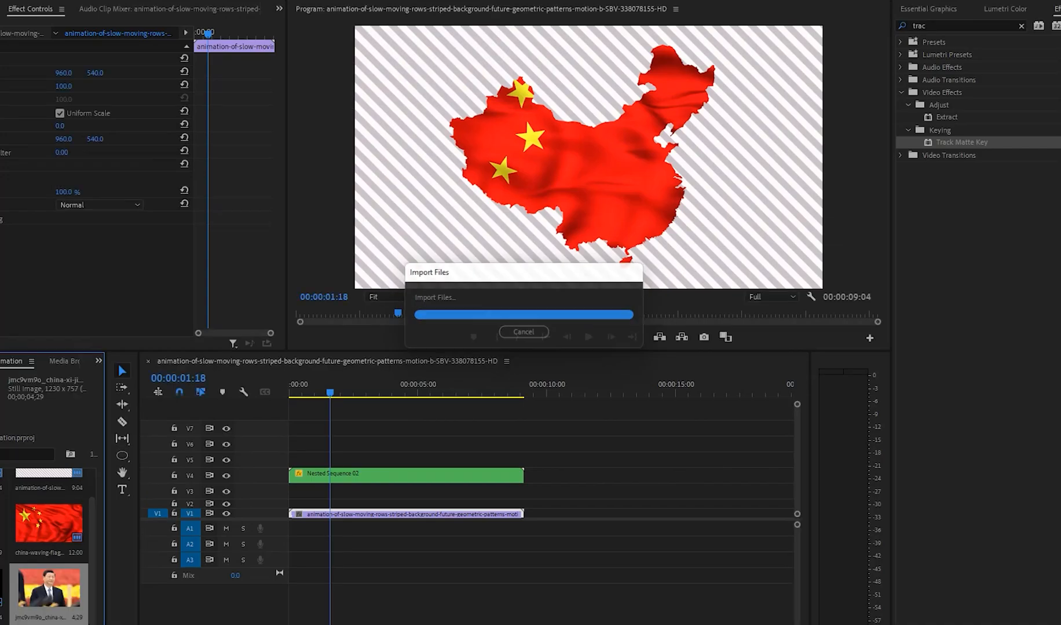
drag(49, 588, 295, 428)
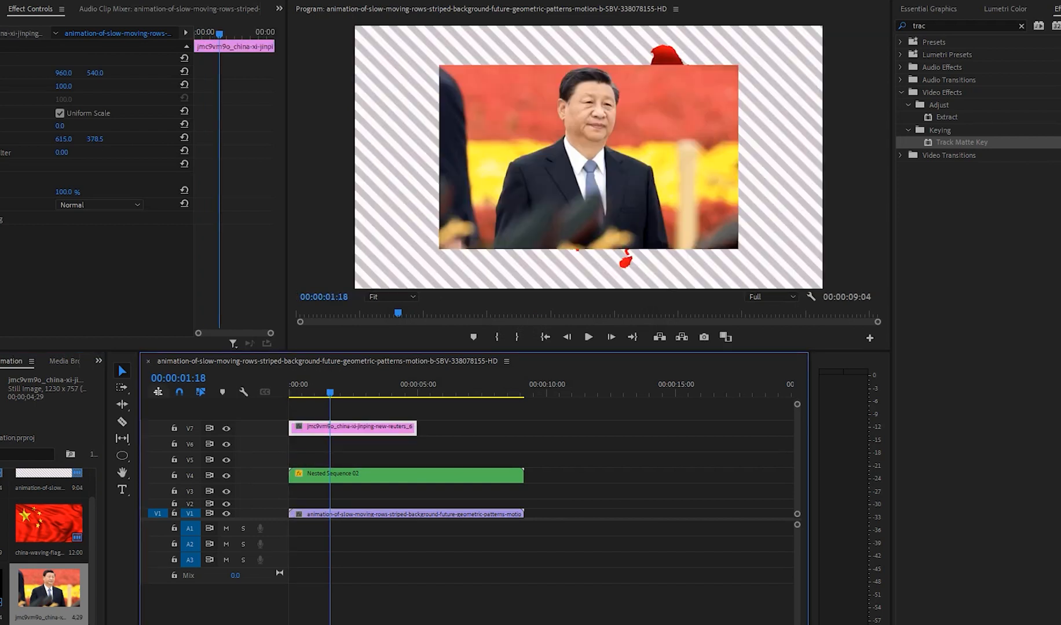
Step: Remove the photo from V7 and draw a circle with the Ellipse tool over the western part of the map on V8
click(122, 456)
click(494, 82)
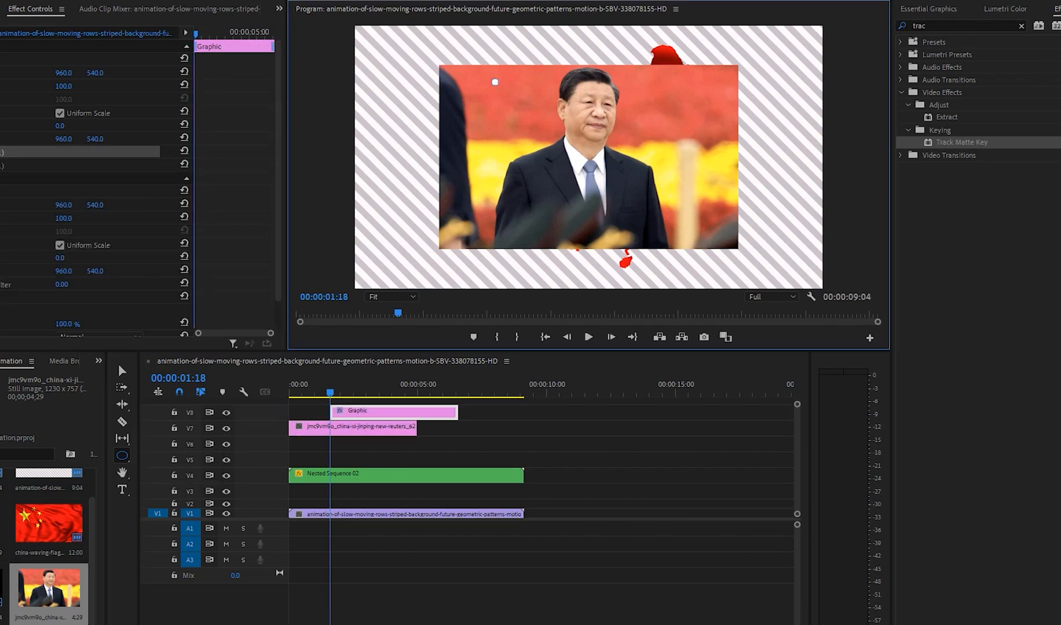
key(ctrl+z)
key(ctrl+z)
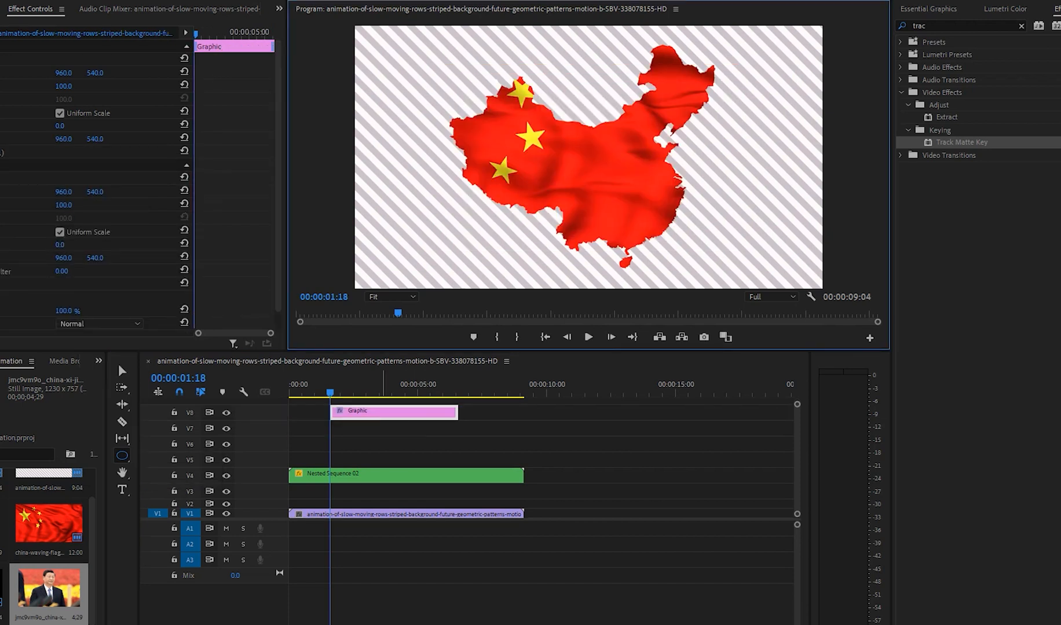
click(389, 412)
drag(489, 107, 601, 218)
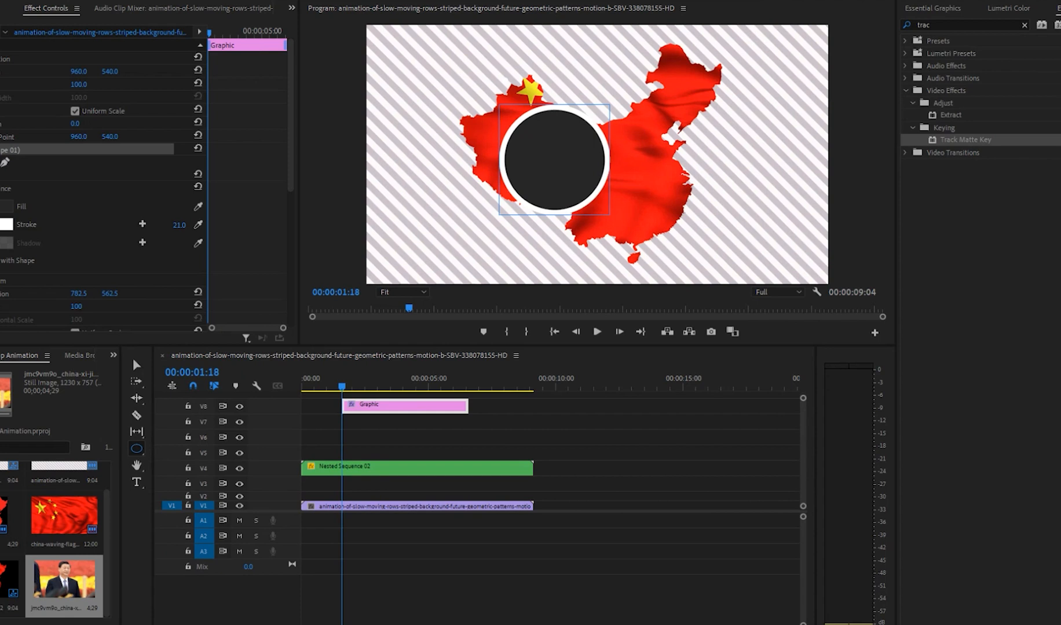
Step: Turn off the circle's white stroke and keep its fill color at 272727
click(0, 225)
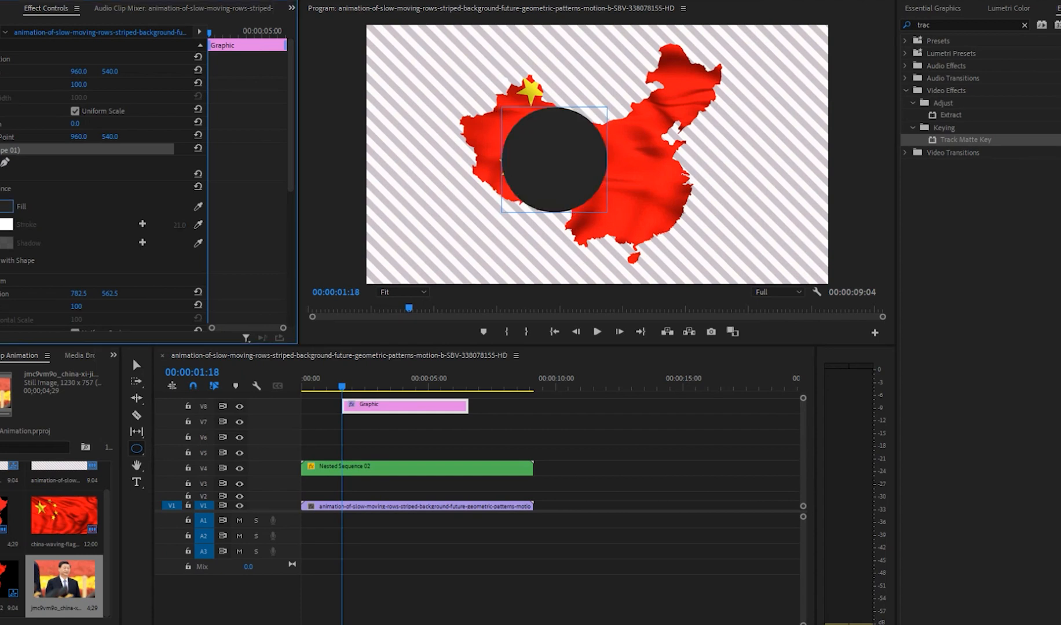
click(5, 206)
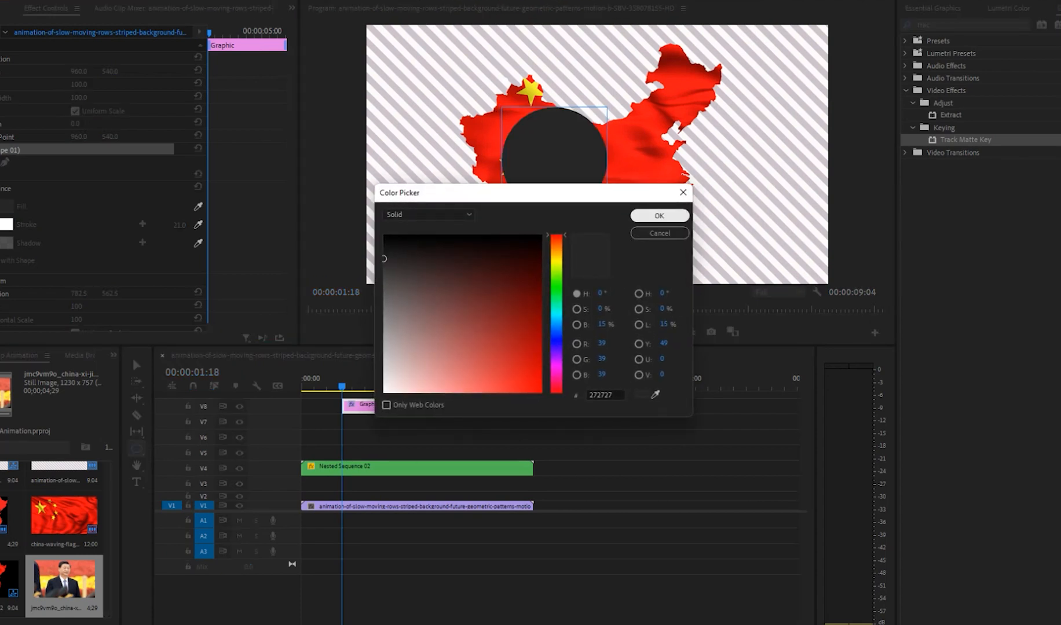
key(Return)
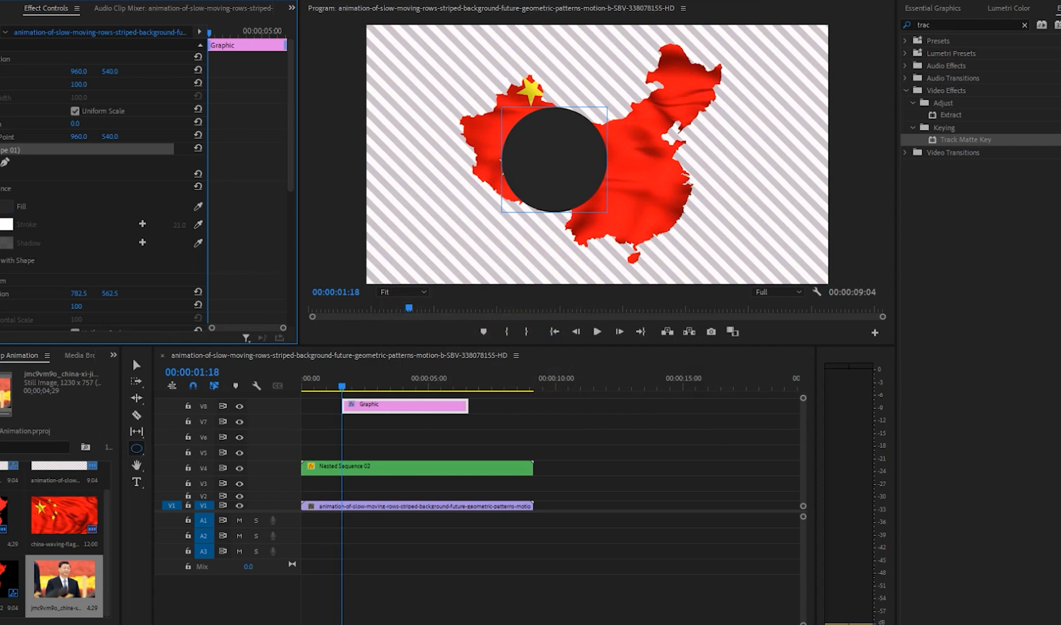
click(135, 364)
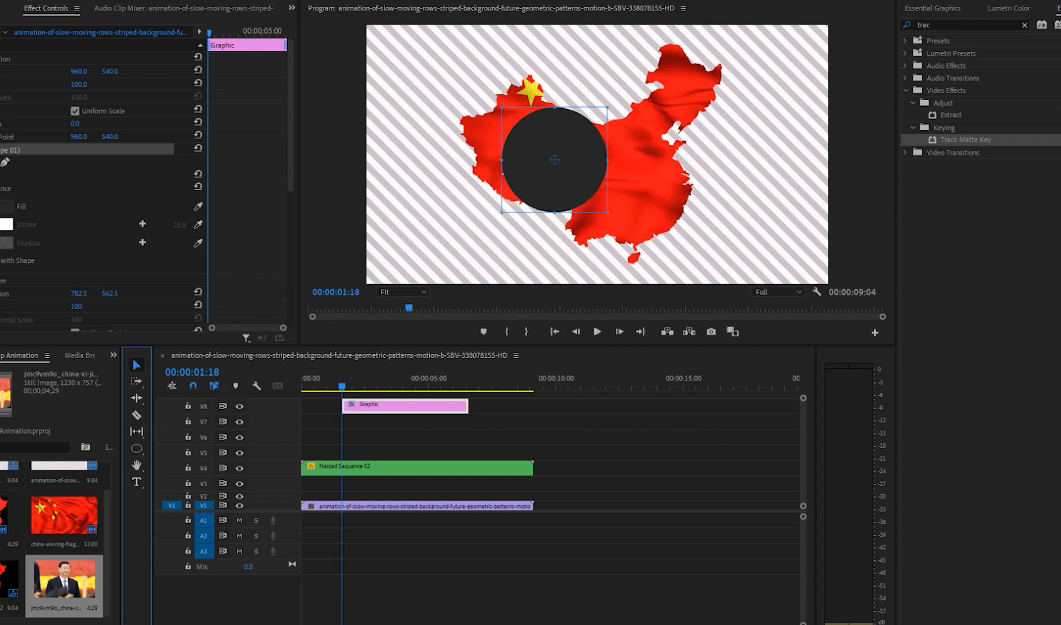
Step: Scale the circle graphic to 117 and move its clip to the sequence start on V6
drag(555, 159, 556, 174)
key(ctrl+z)
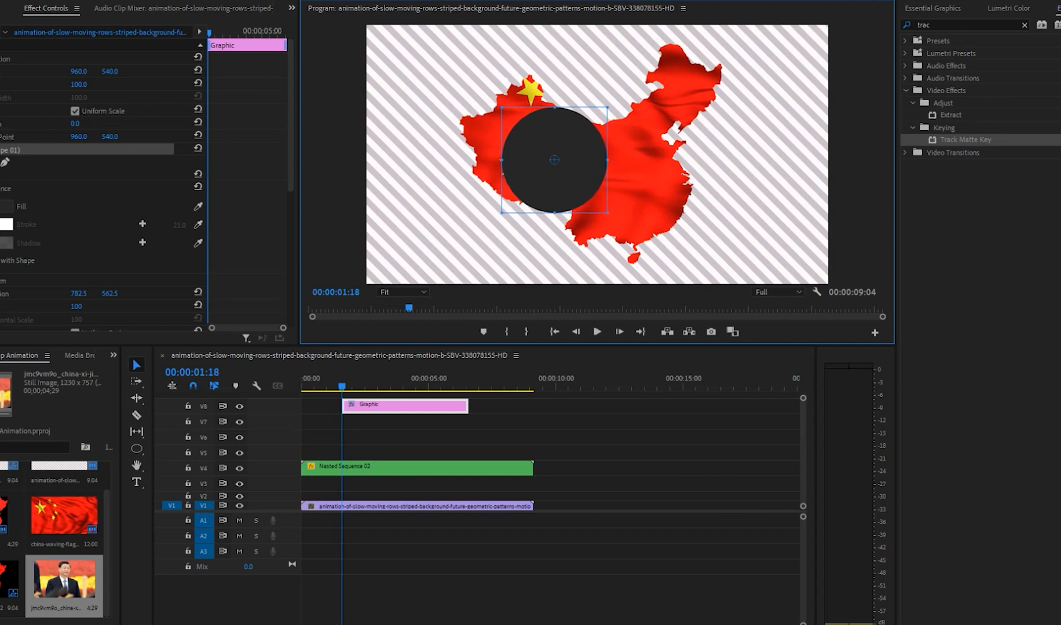
drag(78, 84, 89, 84)
drag(380, 406, 328, 438)
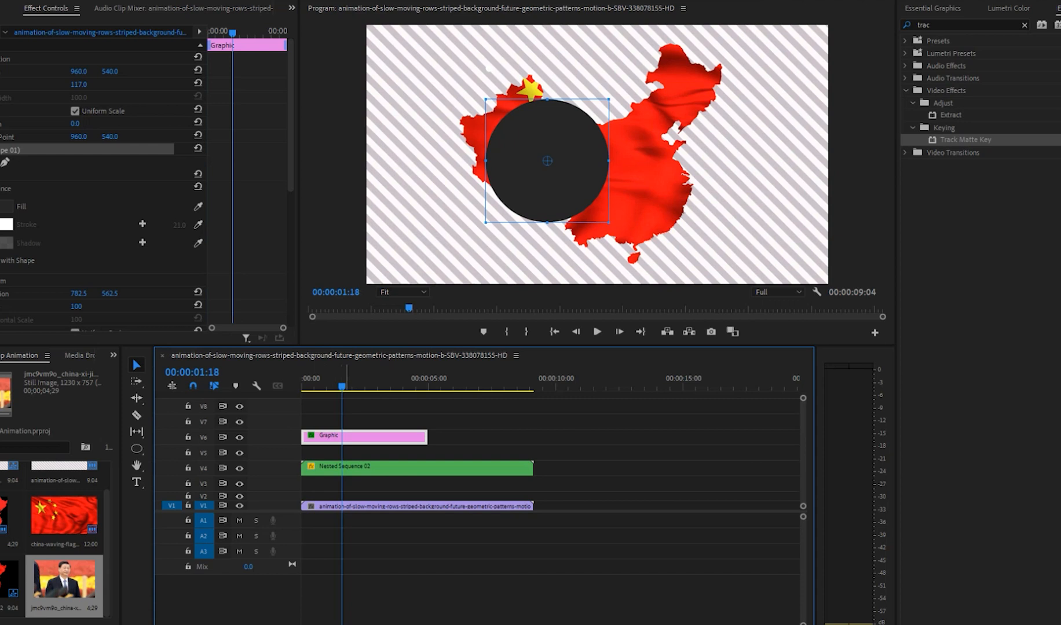
Step: Set the playhead to 00:00:01:03 and place the photo on V8 at the sequence start, above the circle graphic
drag(375, 382, 330, 382)
drag(361, 437, 374, 438)
drag(64, 579, 303, 454)
drag(342, 437, 333, 404)
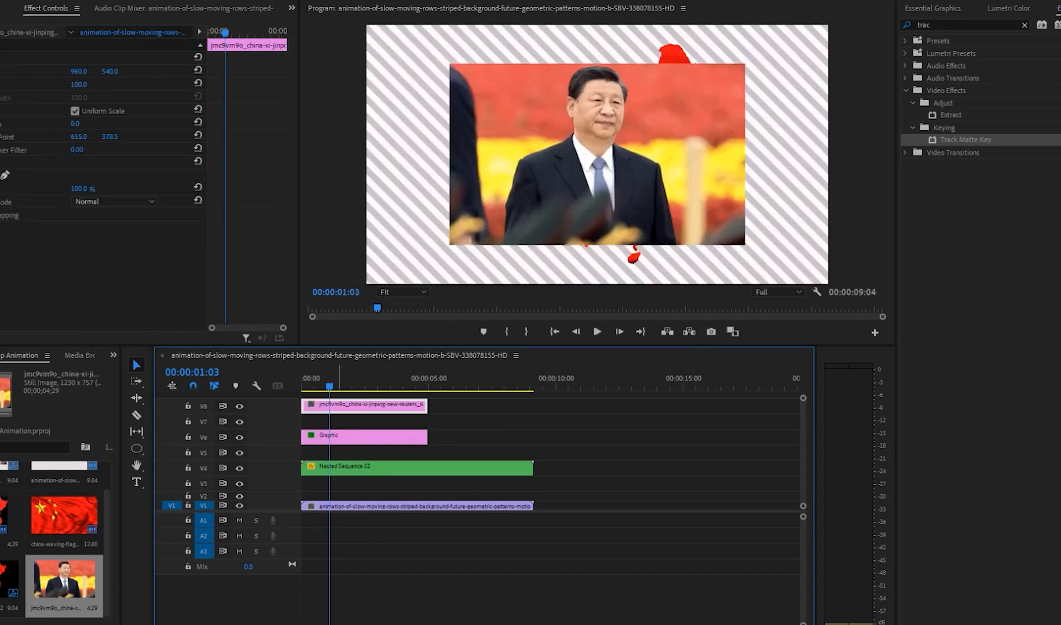
Step: Move the photo down to V7 and try masking the circle graphic with Track Matte Key, using Video 7 as its matte
click(333, 437)
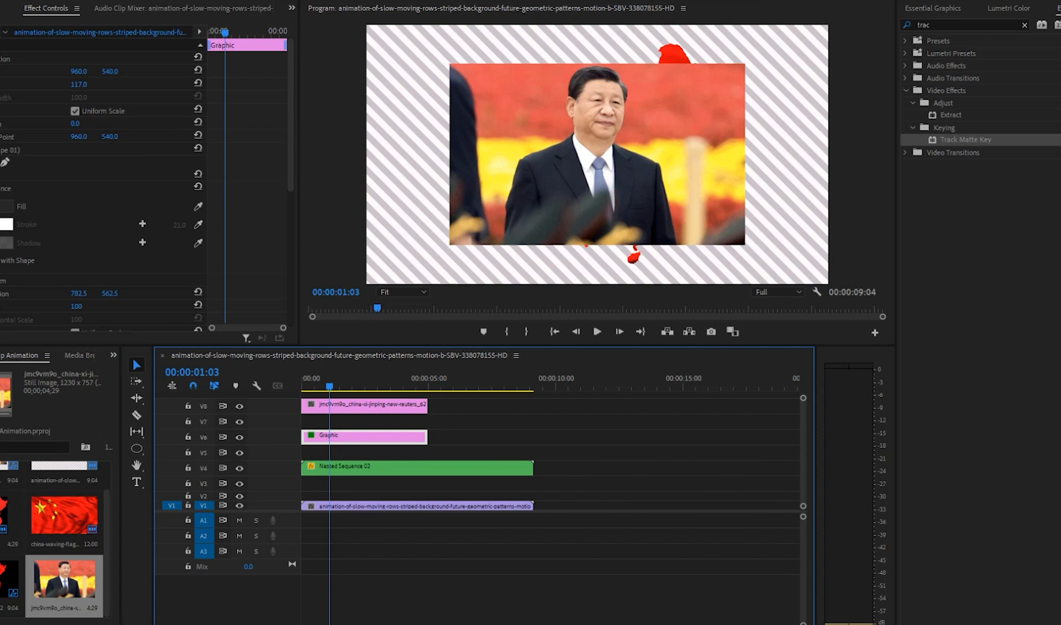
drag(966, 139, 341, 421)
click(97, 175)
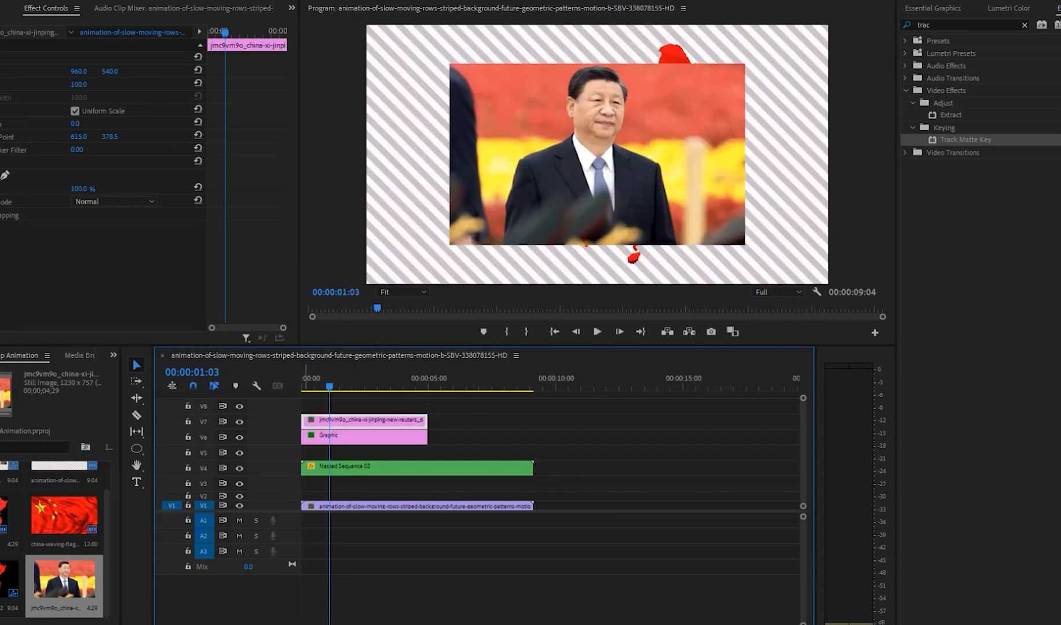
click(368, 438)
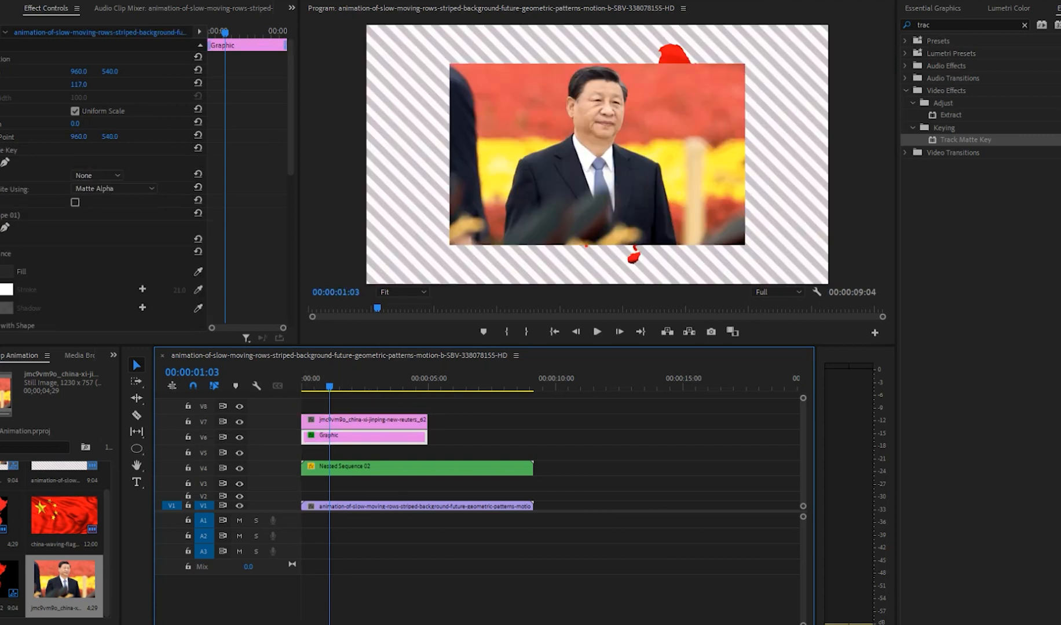
click(97, 176)
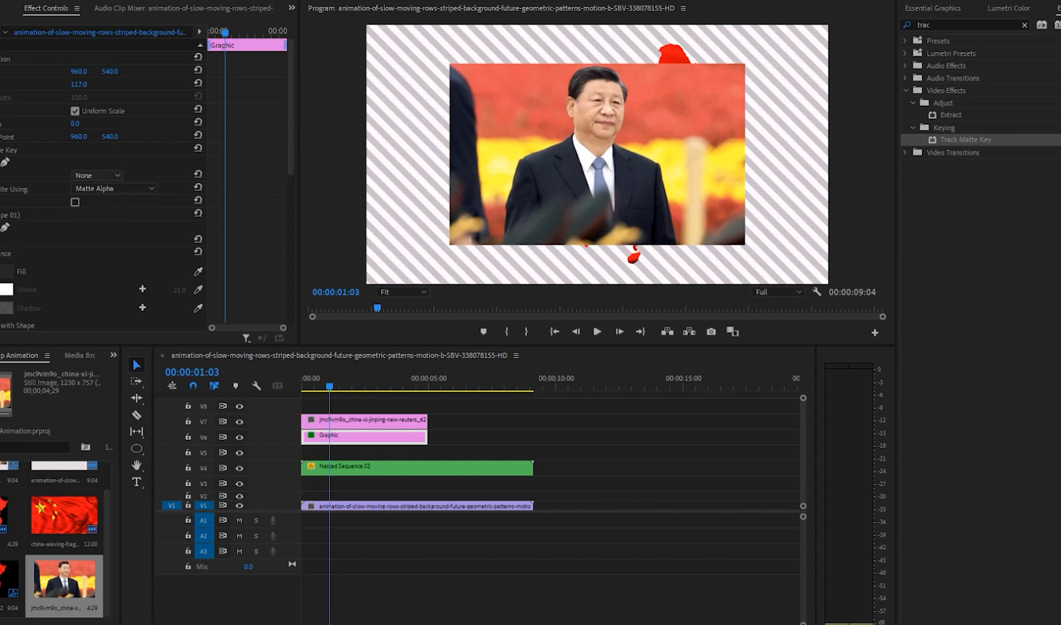
click(96, 218)
click(347, 453)
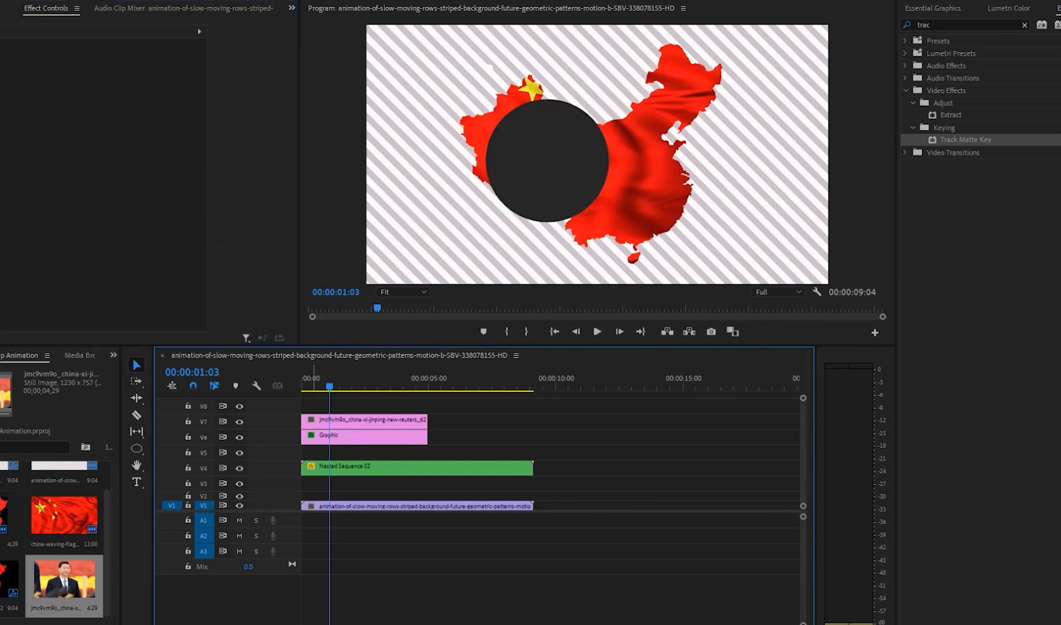
Step: Place the circle graphic on V8 above the photo and apply Track Matte Key to the photo on V7
drag(341, 438, 341, 406)
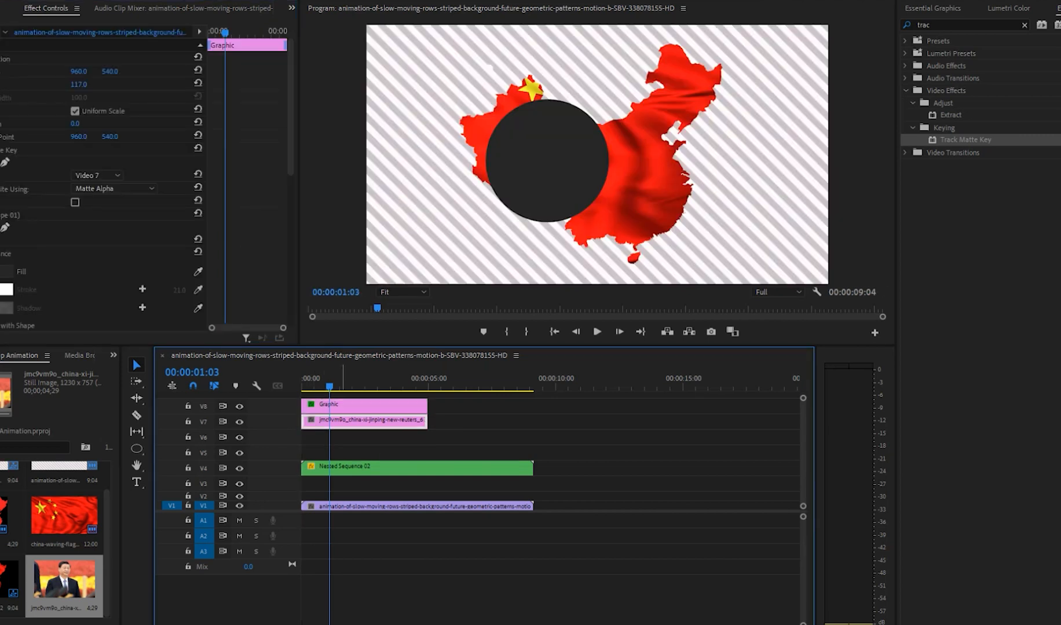
click(343, 423)
drag(966, 140, 340, 422)
Step: Remove the Track Matte Key effect from the circle graphic on V8
click(342, 406)
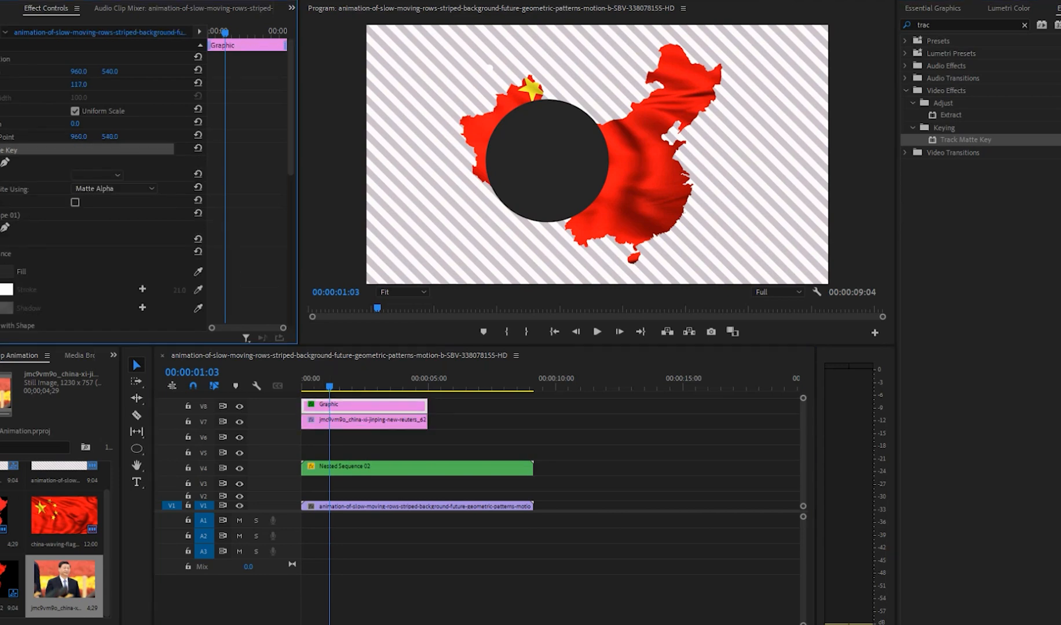
click(10, 150)
key(Delete)
Step: Set the matte of the photo's Track Matte Key to Video 8
click(360, 422)
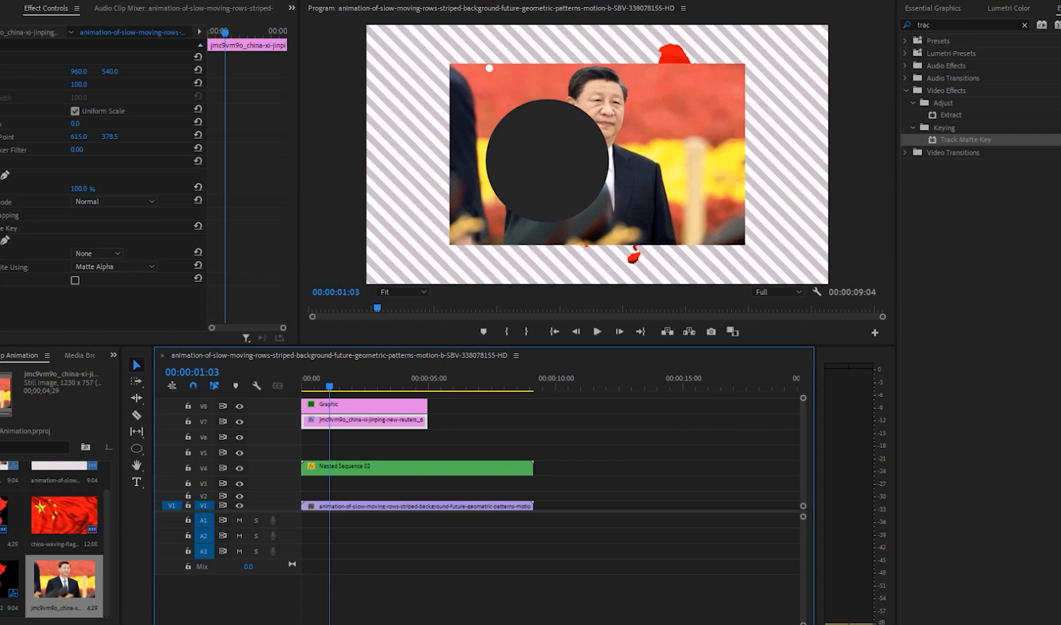
click(97, 254)
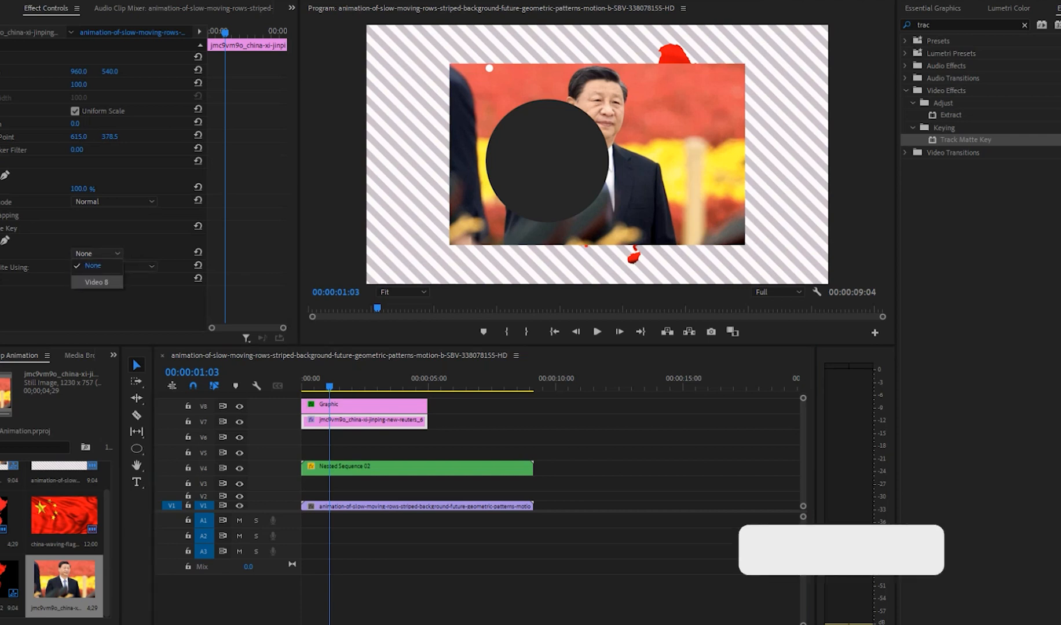
click(96, 282)
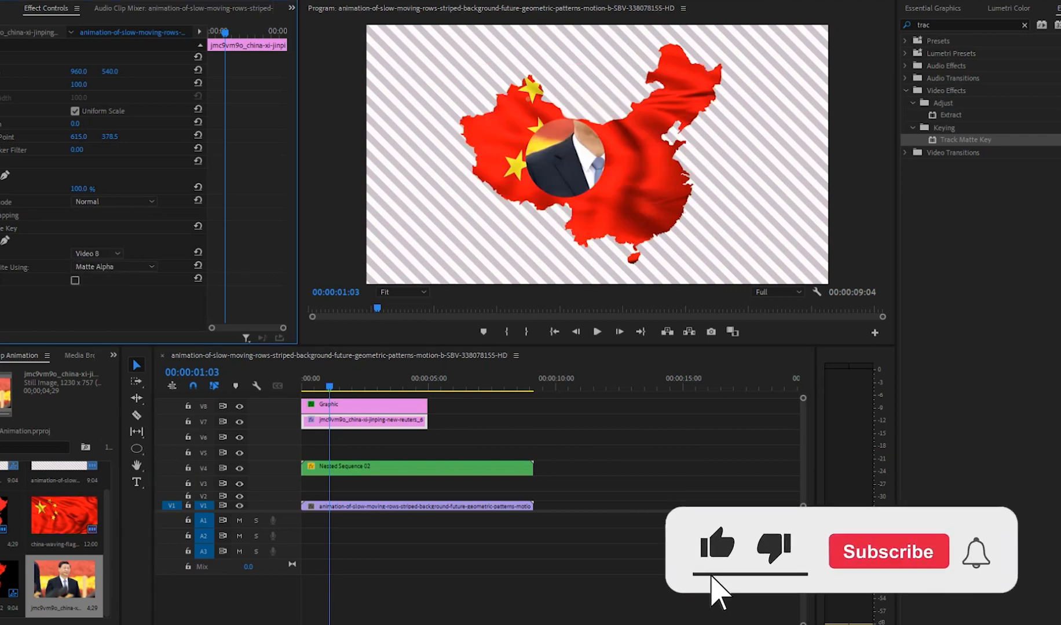
Step: Move the photo and circle graphic down together so the photo is on V5 and the circle on V6
click(382, 406)
drag(451, 411, 358, 453)
click(356, 416)
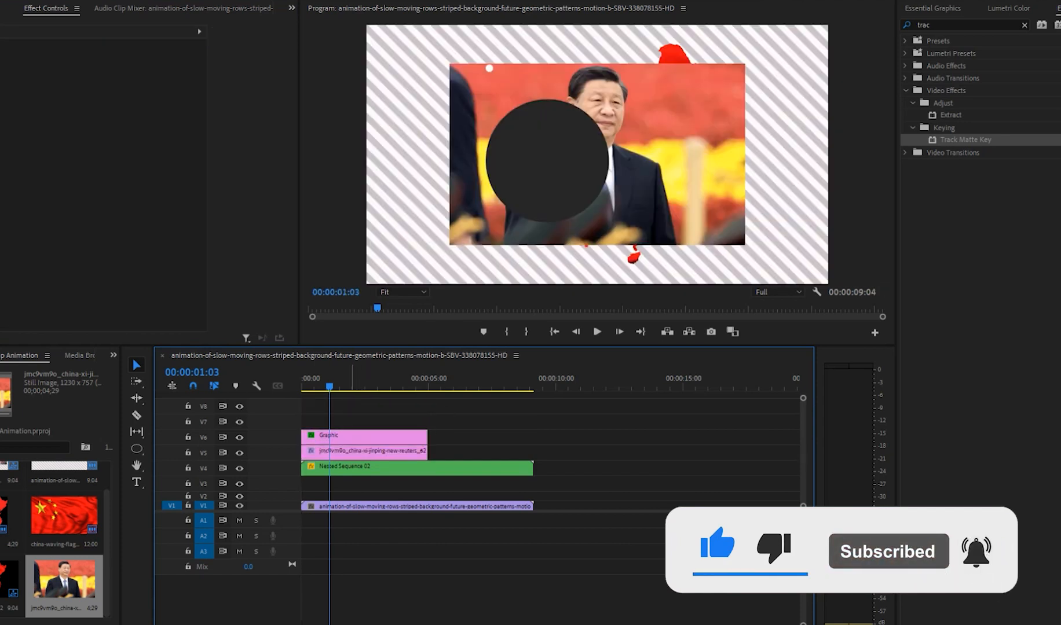
Step: Set the matte of the photo's Track Matte Key to Video 6
click(351, 453)
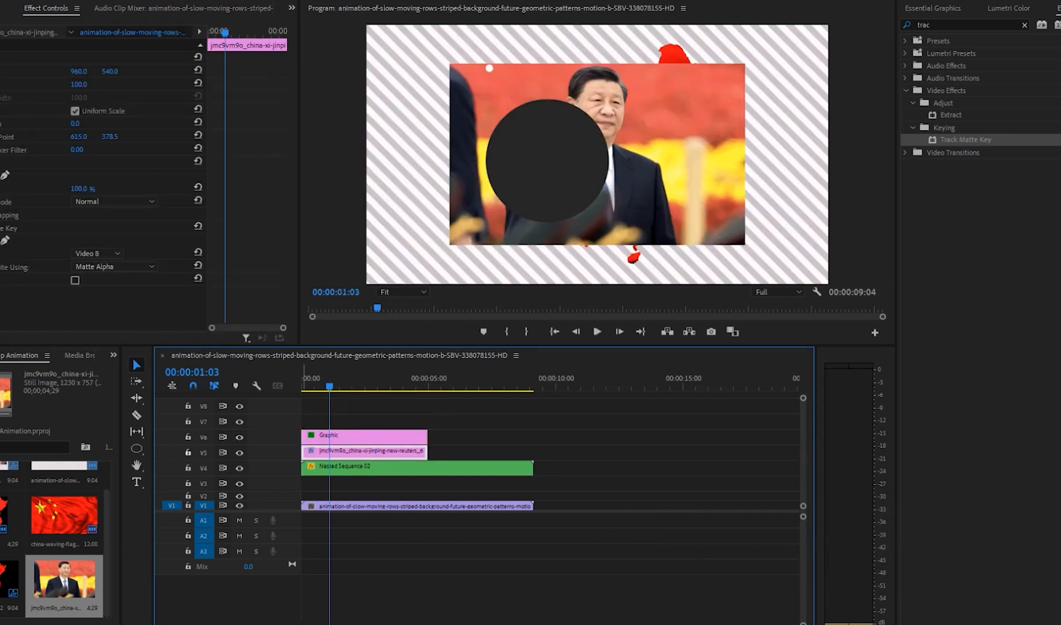
click(339, 437)
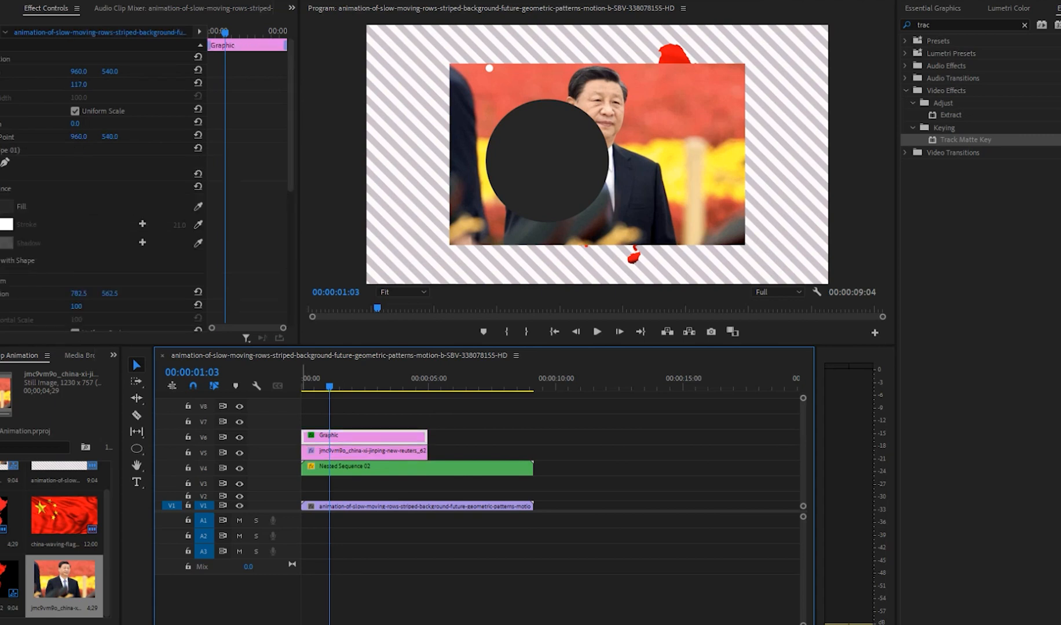
scroll(144, 185, down, 2)
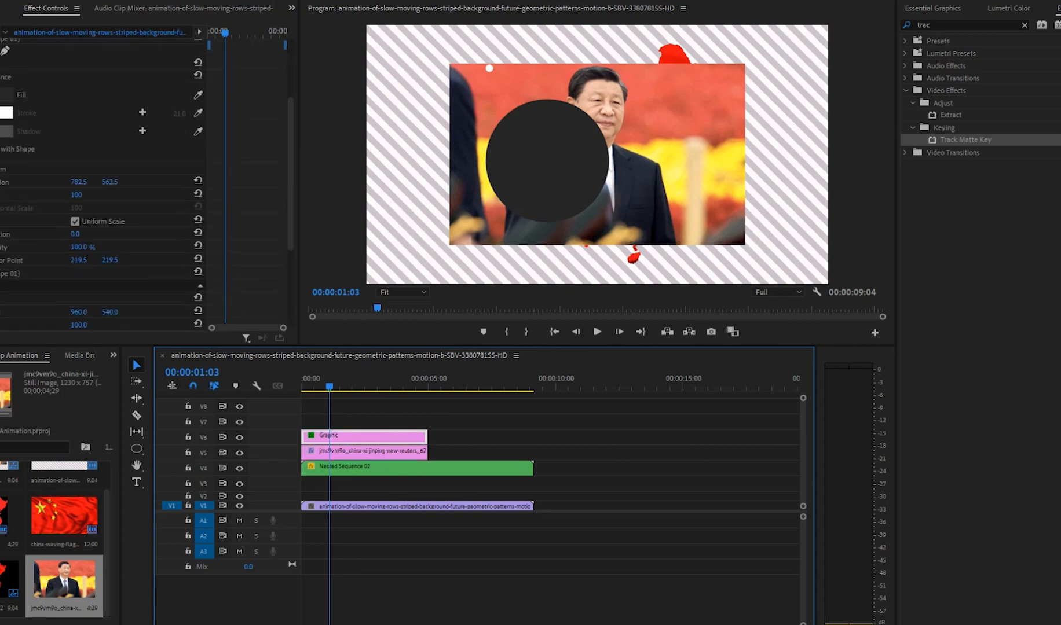
scroll(199, 267, down, 3)
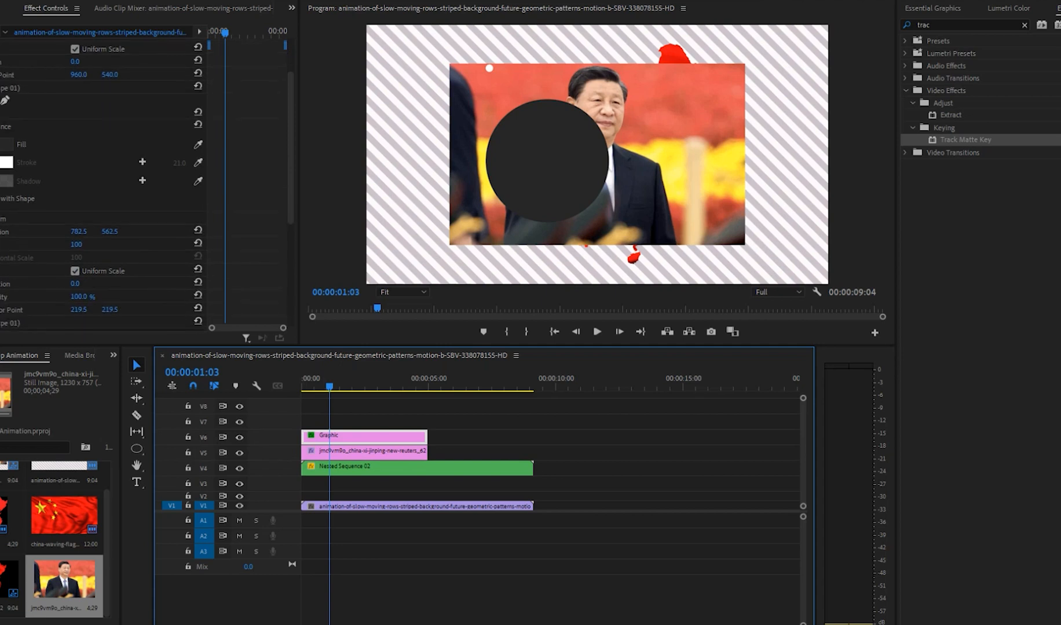
drag(291, 148, 290, 251)
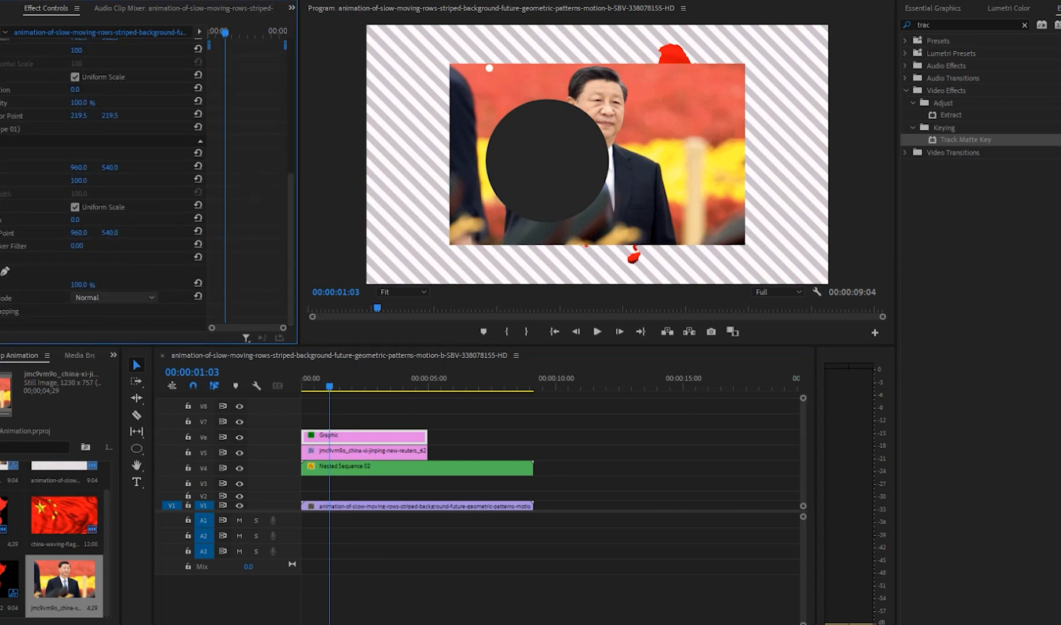
click(370, 453)
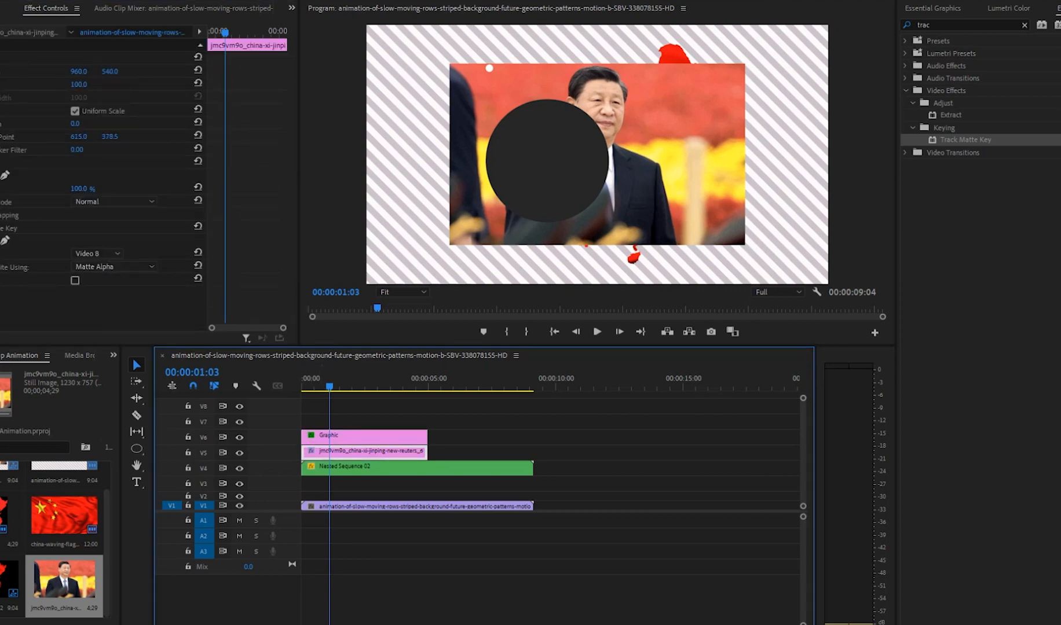
click(97, 253)
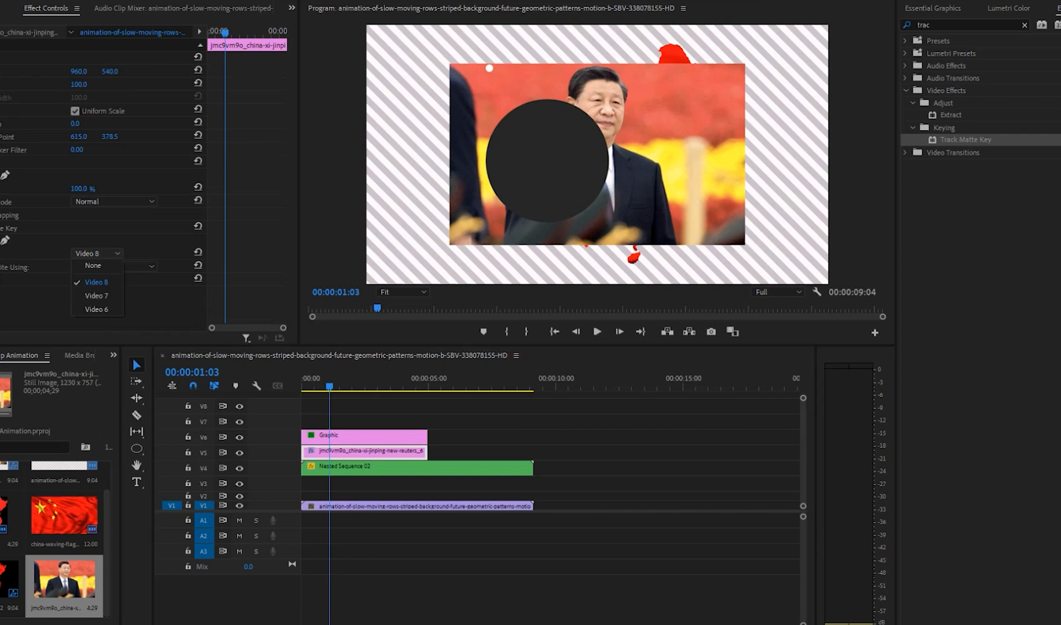
click(97, 310)
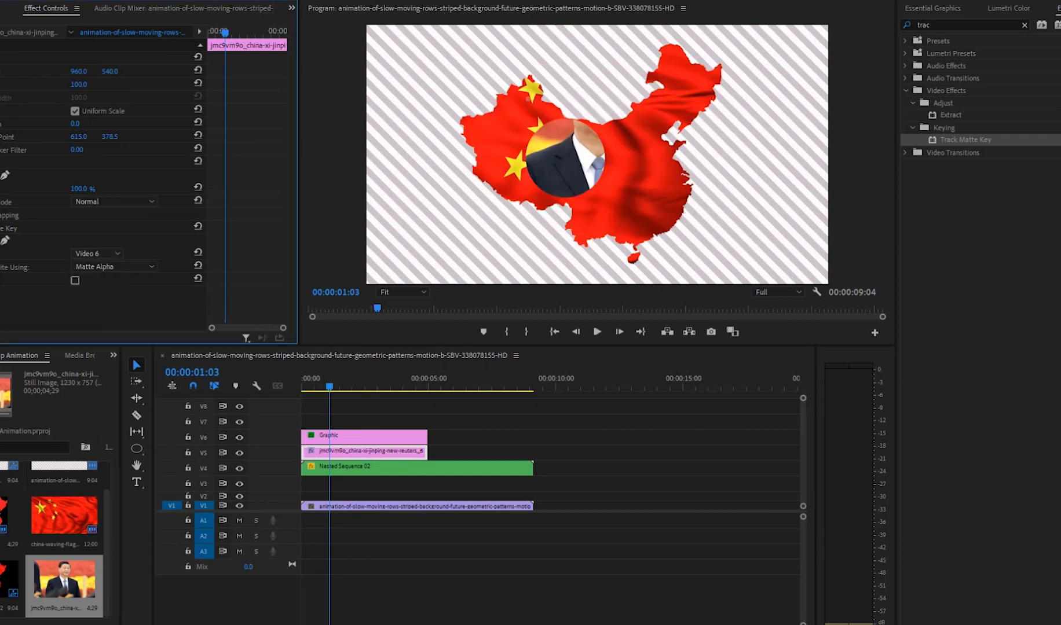
Step: Set the photo's horizontal position to 804 and delete the circle graphic from V6
drag(79, 72, 1, 71)
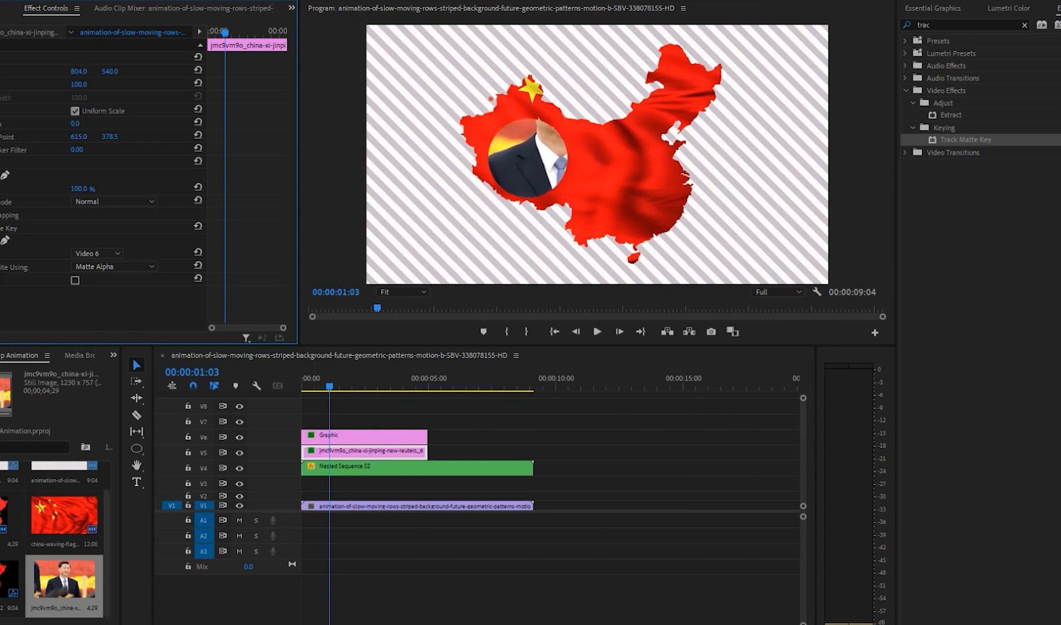
click(361, 437)
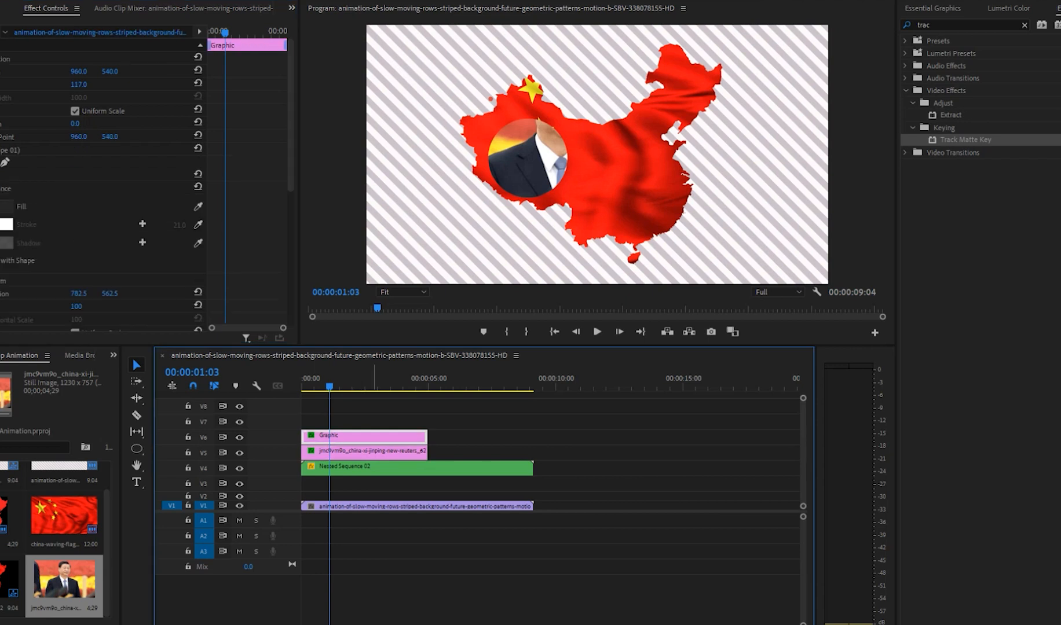
key(Delete)
Step: Draw a new, larger circle with the Ellipse tool over the western part of the map on V6
click(371, 451)
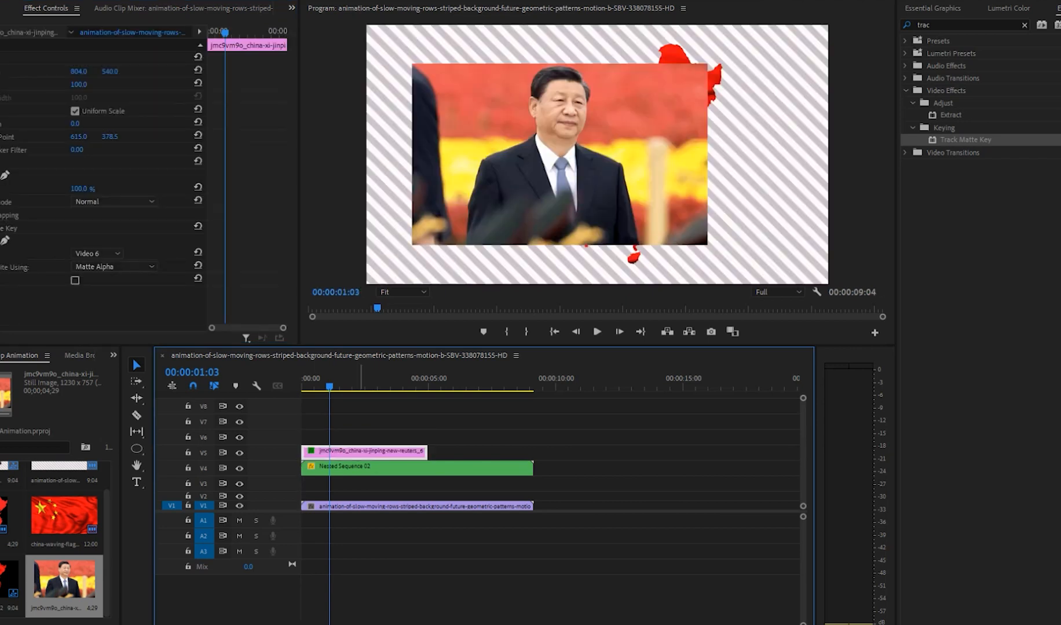
click(136, 448)
key(ctrl+z)
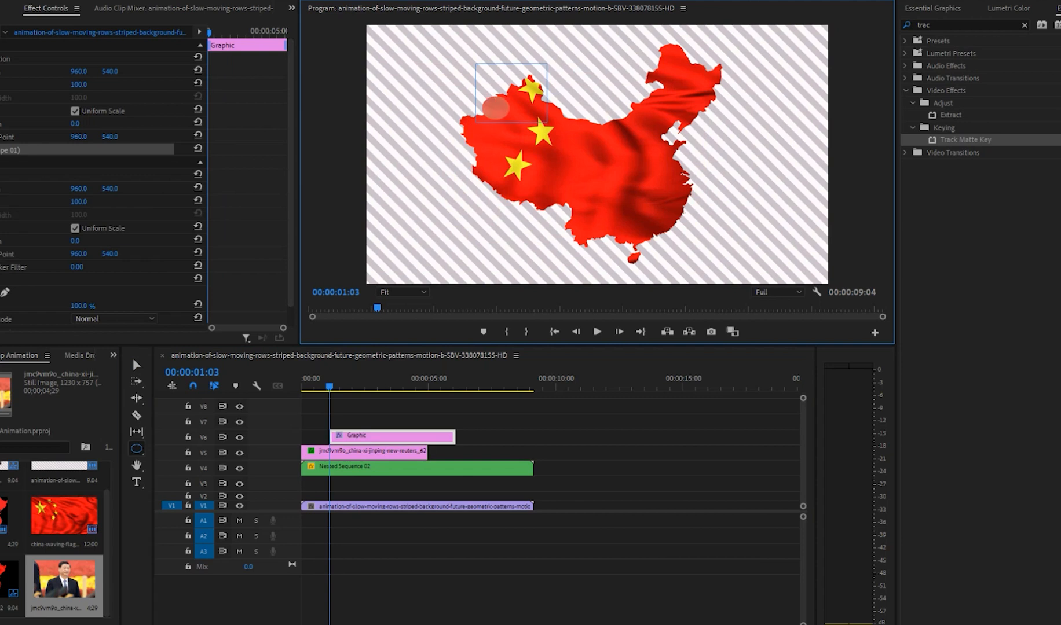
drag(733, 317, 678, 263)
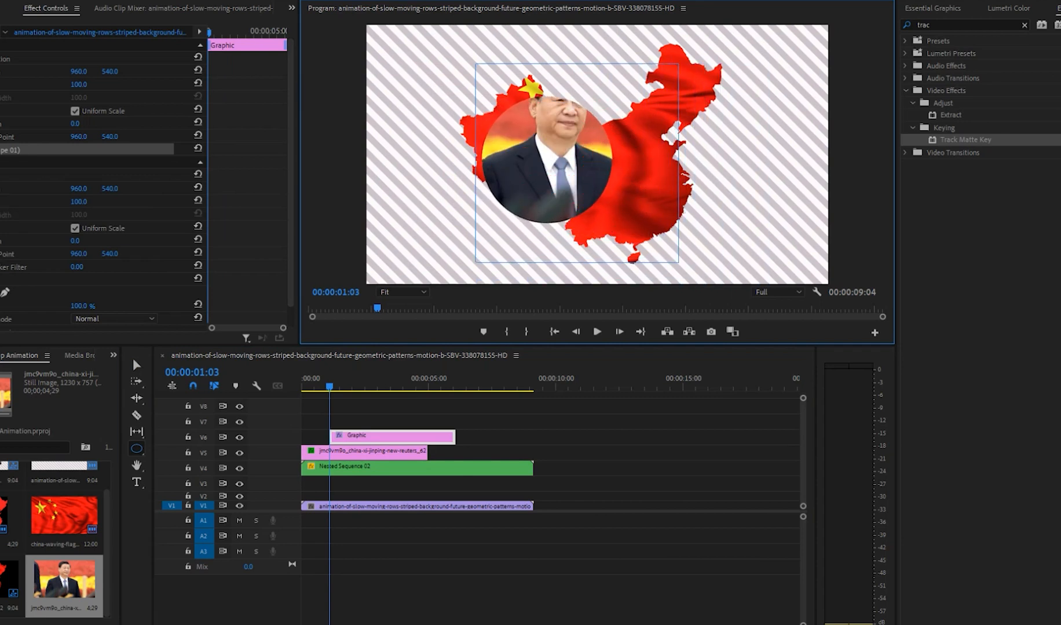
Step: Move the new circle's clip to the sequence start and set its position to 1044, 387 to frame the face
drag(383, 438, 355, 438)
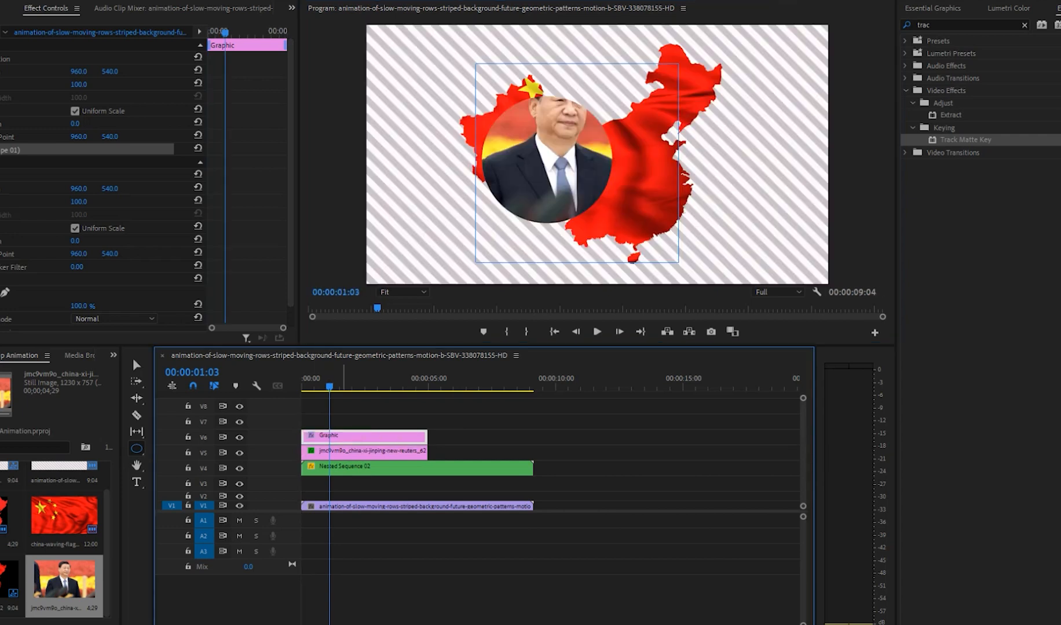
drag(78, 71, 6, 71)
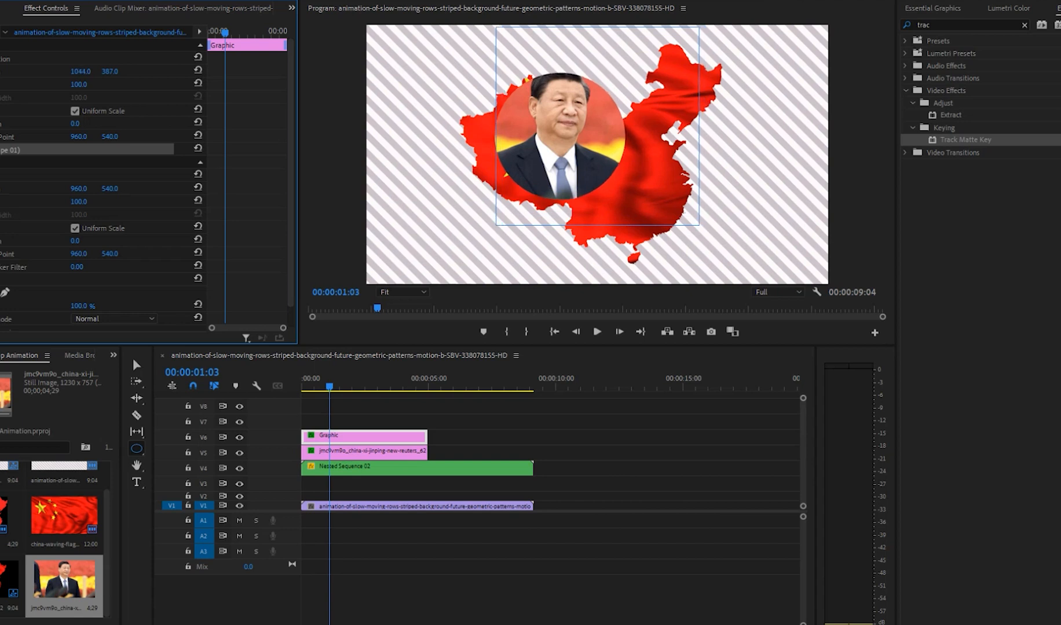
click(357, 417)
Step: Nest the photo on V5 and the circle graphic on V6 into one sequence with the default name
drag(403, 437, 354, 440)
drag(393, 426, 368, 440)
right_click(356, 439)
key(Escape)
drag(443, 424, 372, 449)
right_click(364, 445)
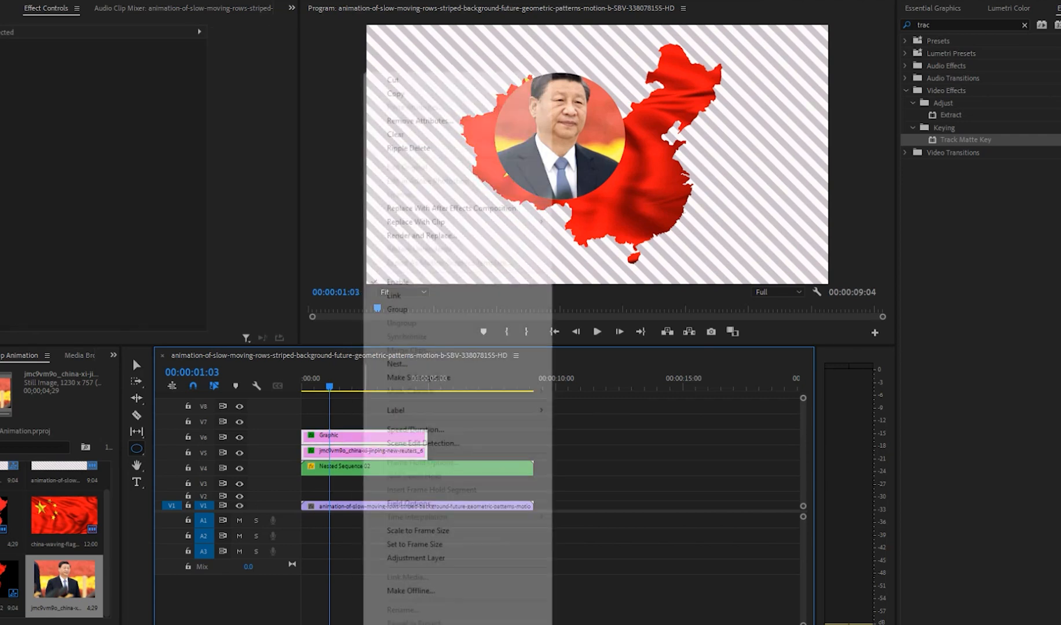
click(394, 430)
key(Return)
Step: Scale the nested photo circle to about 57.4 and position it at about 1009.1, 645.9 over the middle of the map
click(371, 452)
click(560, 139)
key(v)
click(598, 155)
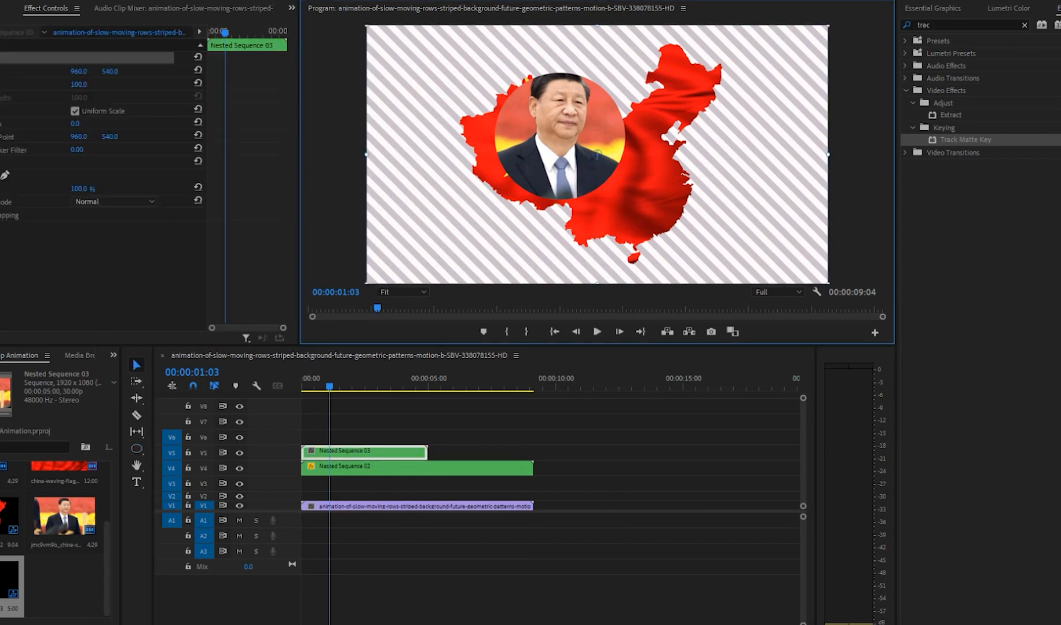
drag(829, 284, 739, 234)
drag(575, 146, 607, 179)
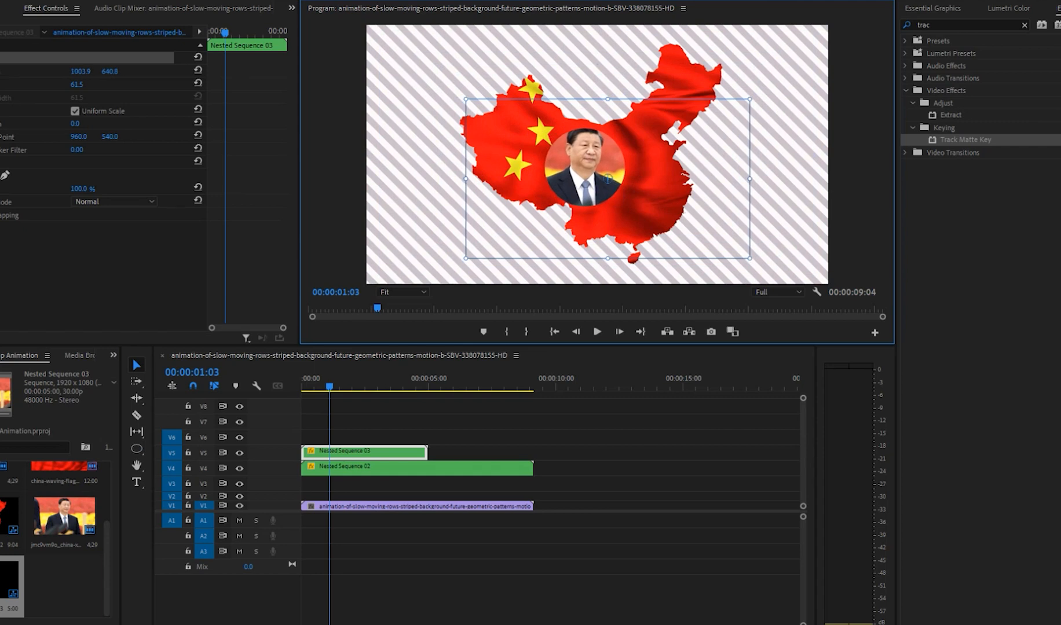
mouse_move(750, 259)
mouse_down()
mouse_move(670, 214)
mouse_move(780, 275)
mouse_move(692, 226)
mouse_move(735, 250)
mouse_up()
mouse_move(596, 173)
mouse_down()
mouse_move(590, 109)
mouse_move(602, 132)
mouse_move(574, 161)
mouse_move(601, 162)
mouse_move(609, 176)
mouse_up()
drag(737, 249, 760, 261)
drag(609, 177, 614, 180)
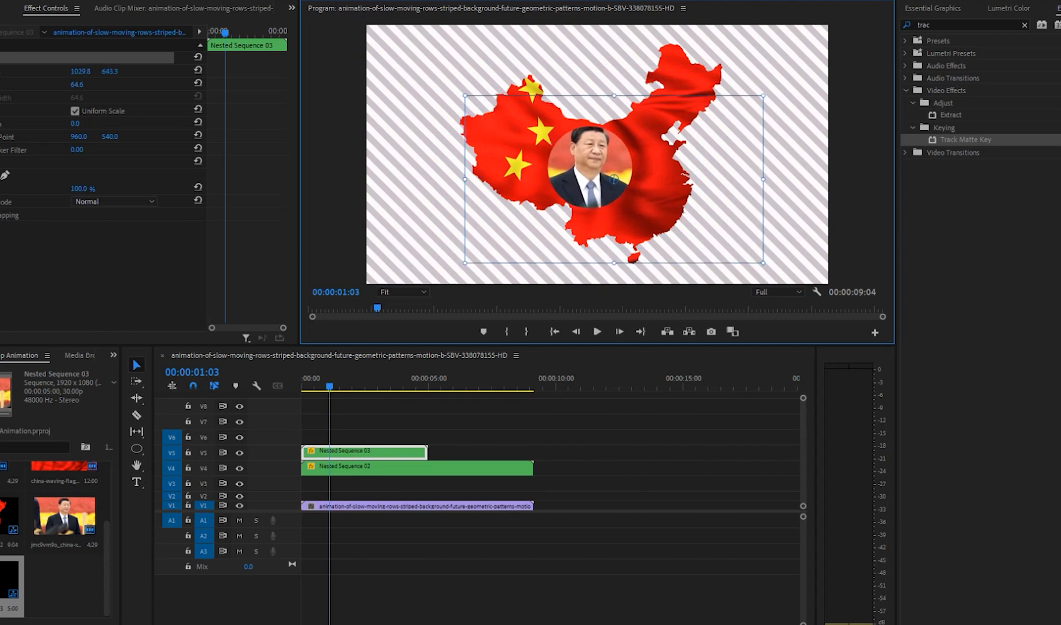
drag(763, 263, 746, 255)
drag(614, 180, 609, 180)
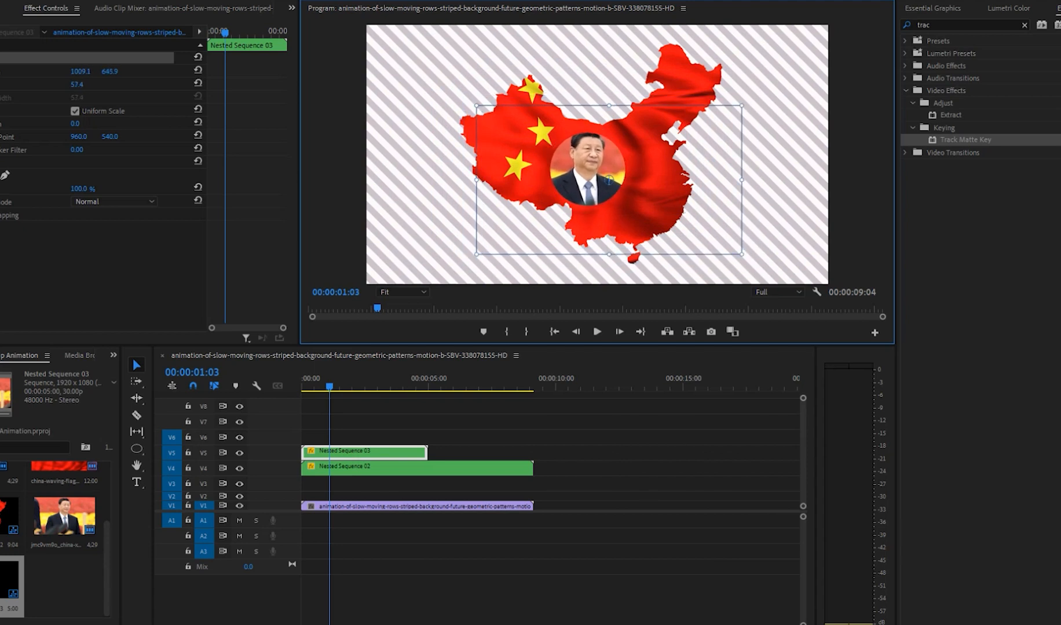
Step: Apply the Basic 3D effect to the nested photo circle and set its swivel to 20° and tilt to -25°
click(382, 453)
click(928, 24)
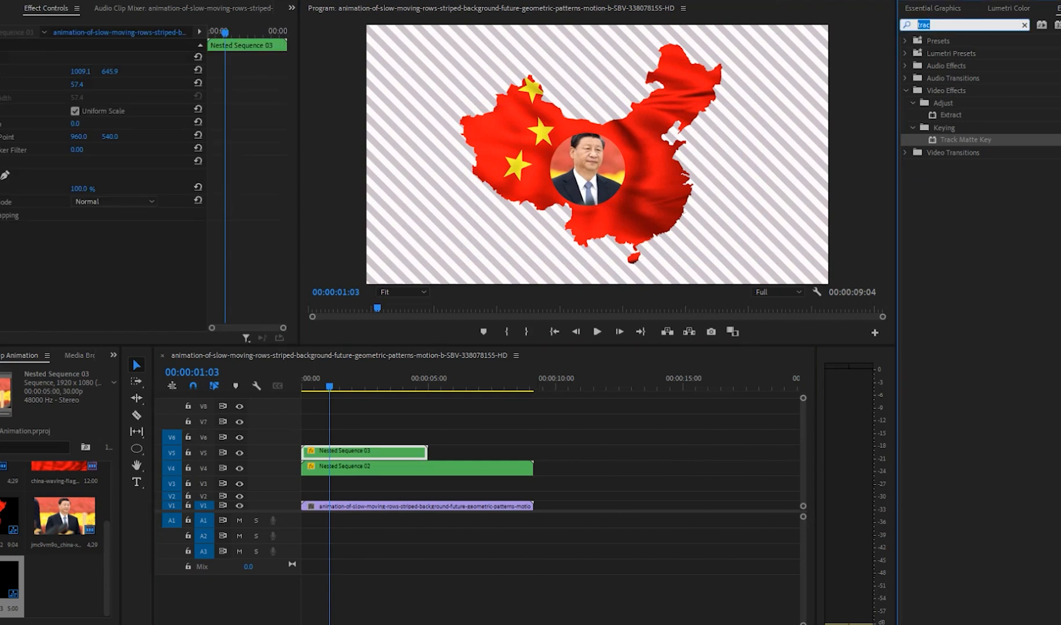
text(bas)
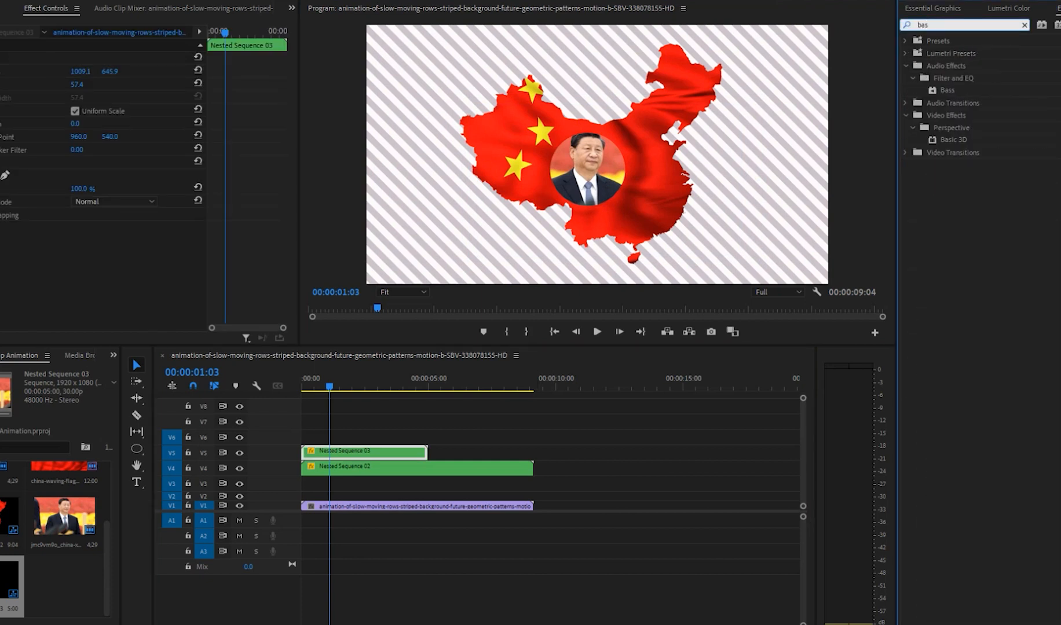
click(953, 141)
drag(368, 431, 364, 453)
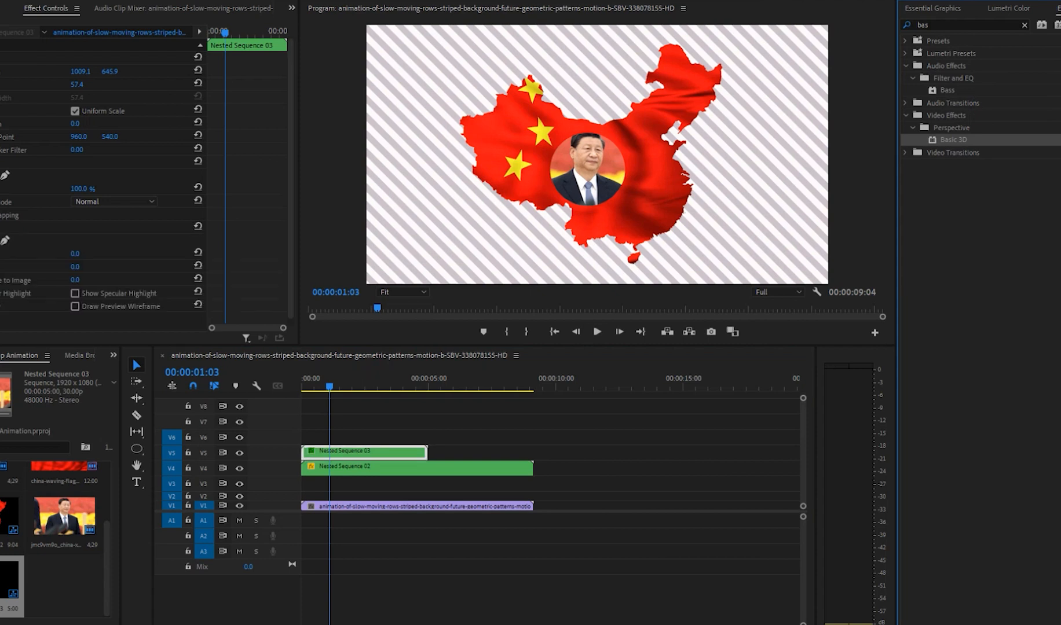
mouse_move(75, 254)
mouse_down()
mouse_move(98, 253)
mouse_move(60, 266)
mouse_up()
click(348, 453)
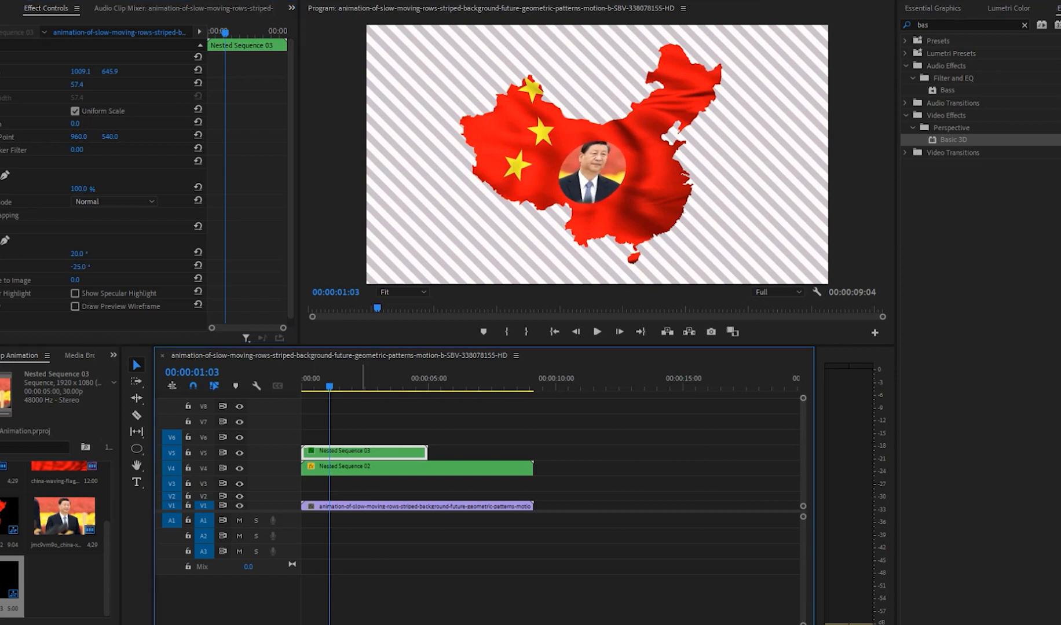
Step: Set the nested photo circle's blend mode to Screen after trying Darken and Overlay, and enlarge it to a scale of 103.4
click(114, 202)
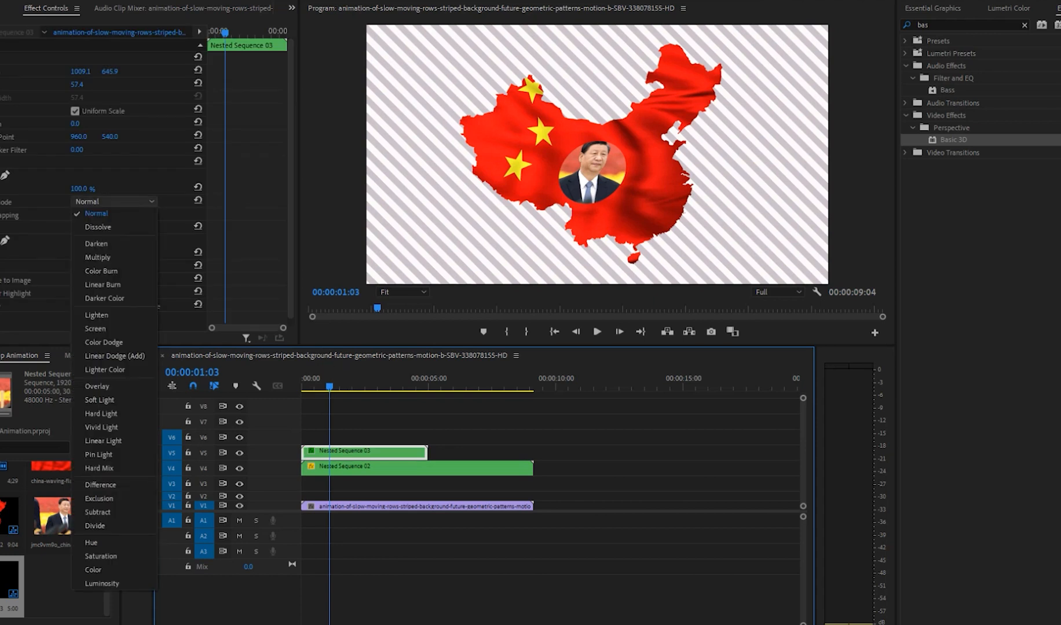
click(87, 243)
click(115, 202)
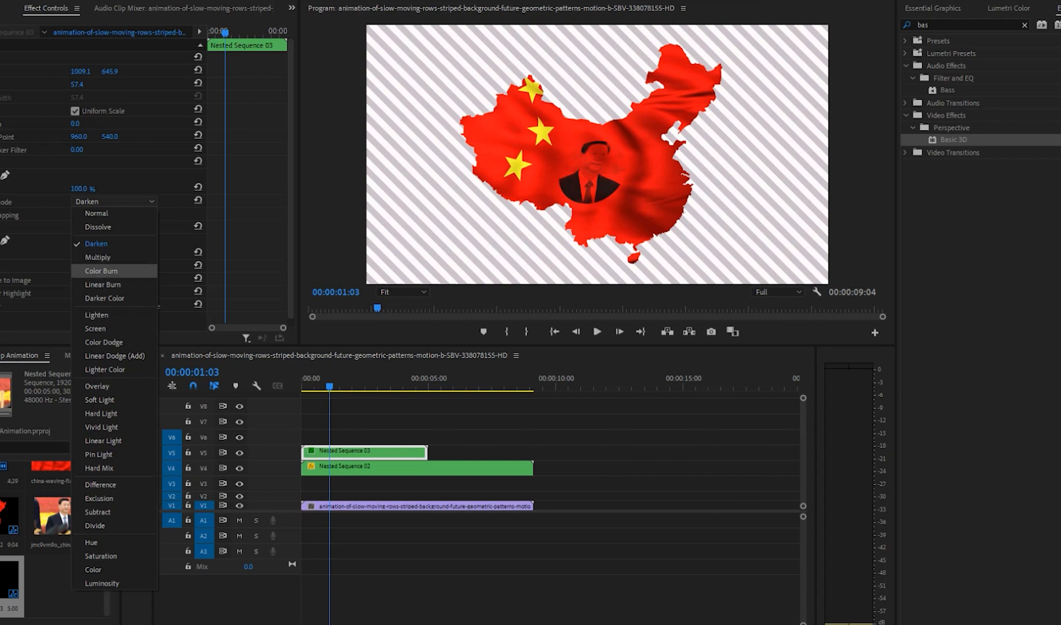
click(96, 386)
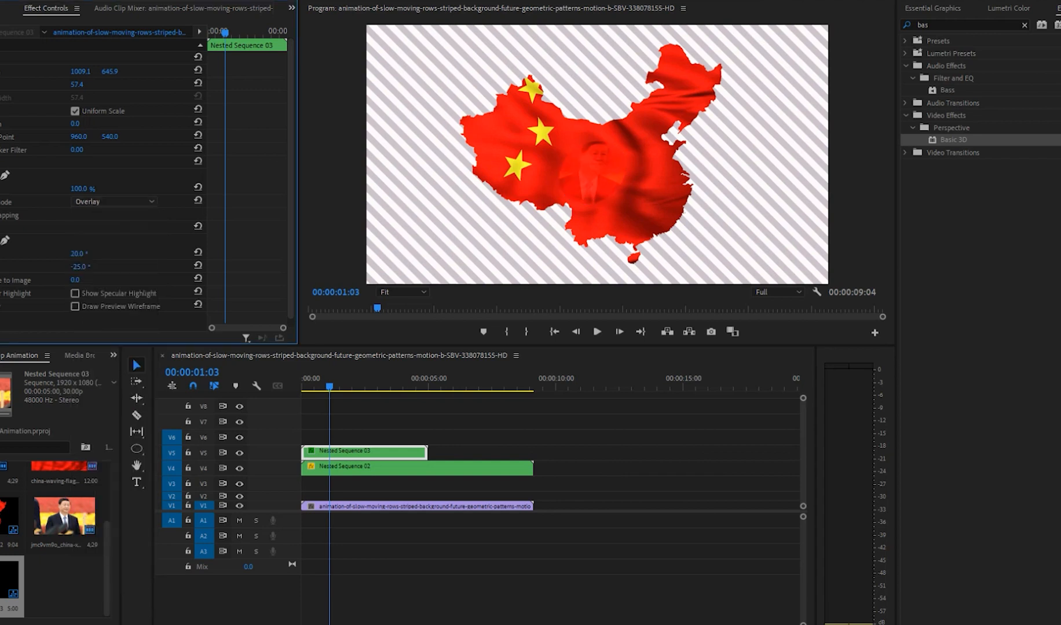
click(114, 201)
click(96, 328)
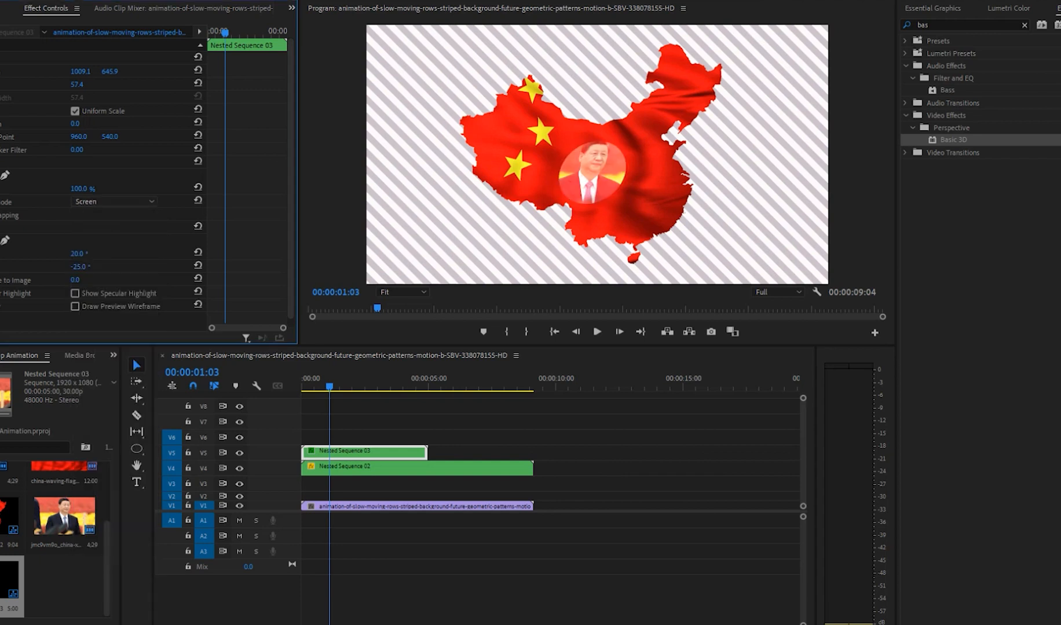
mouse_move(77, 84)
mouse_down()
mouse_move(118, 85)
mouse_move(90, 84)
mouse_up()
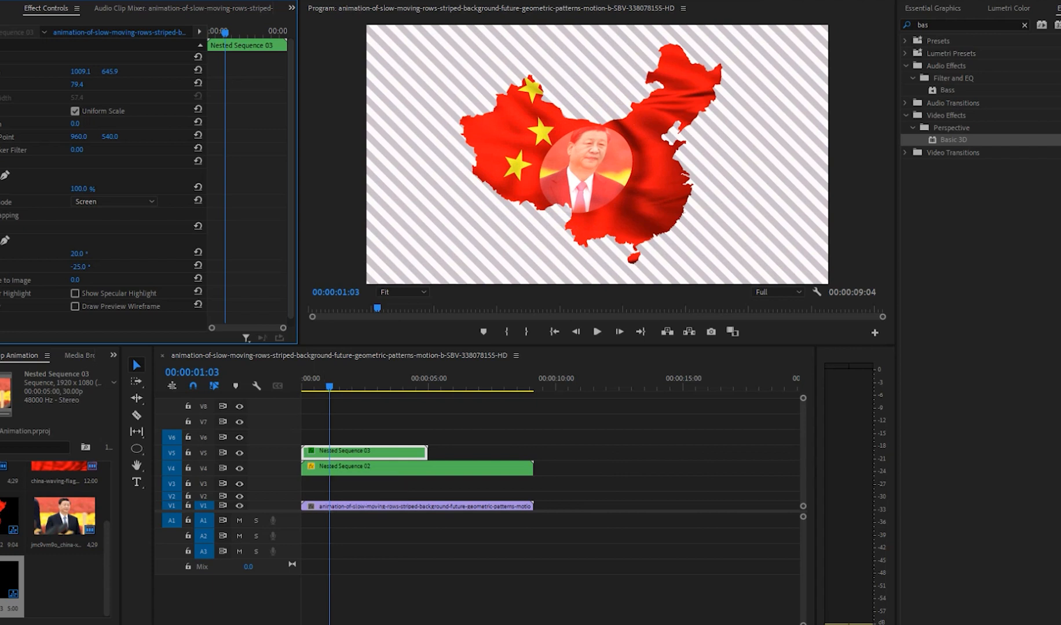
drag(89, 85, 103, 85)
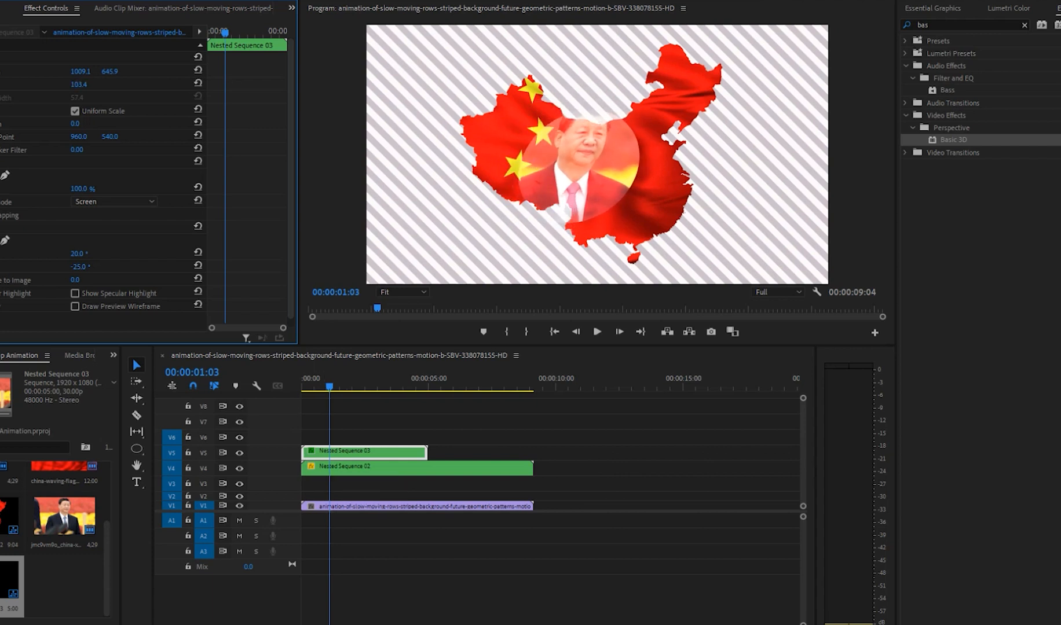
Step: Apply the Track Matte Key effect to the nested map clip on V4
mouse_move(365, 452)
mouse_down()
mouse_move(365, 483)
mouse_move(365, 453)
mouse_up()
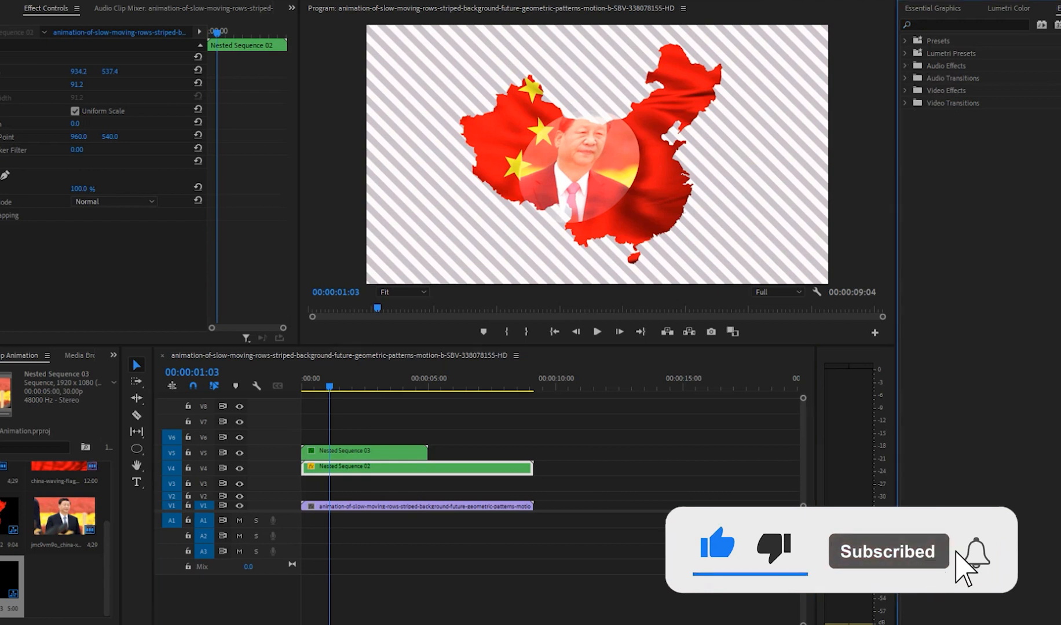
click(965, 25)
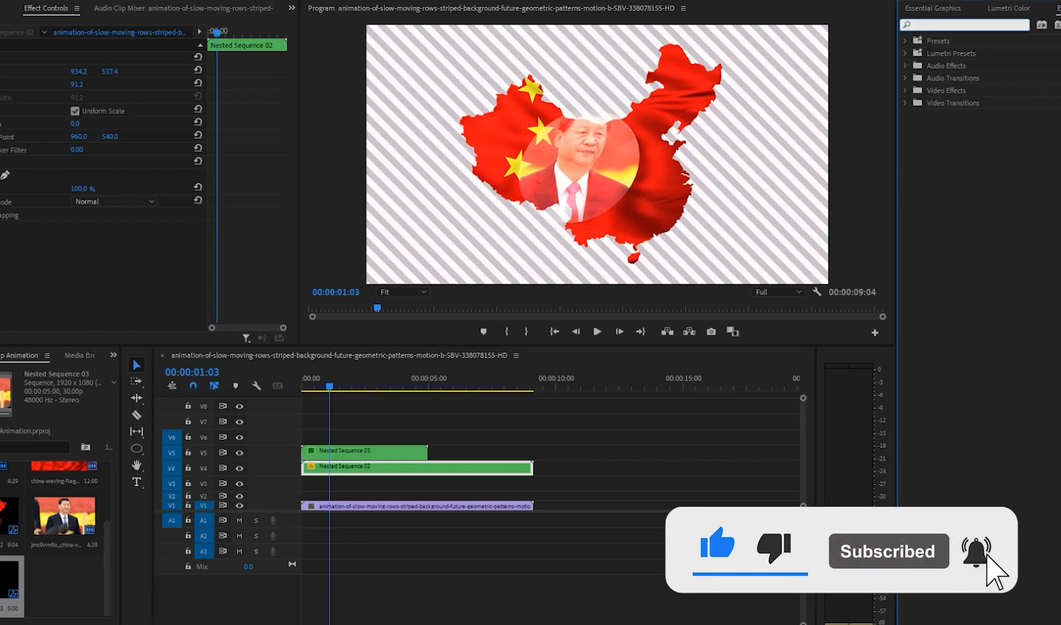
text(trac)
drag(966, 140, 327, 468)
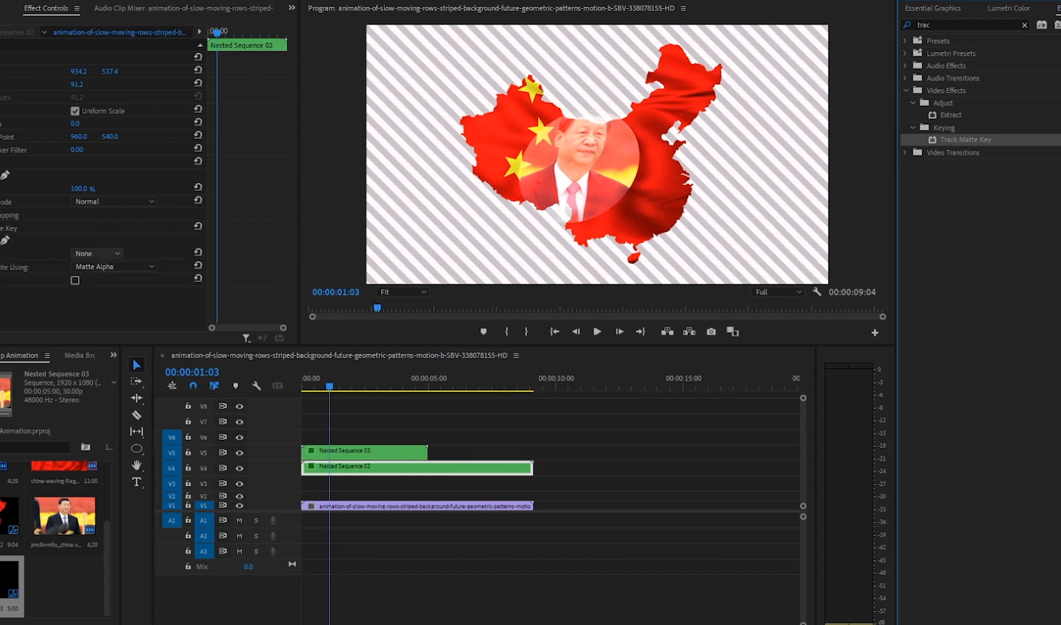
Step: Try Video 5 as the matte for the nested map's Track Matte Key, and undo that choice
click(97, 254)
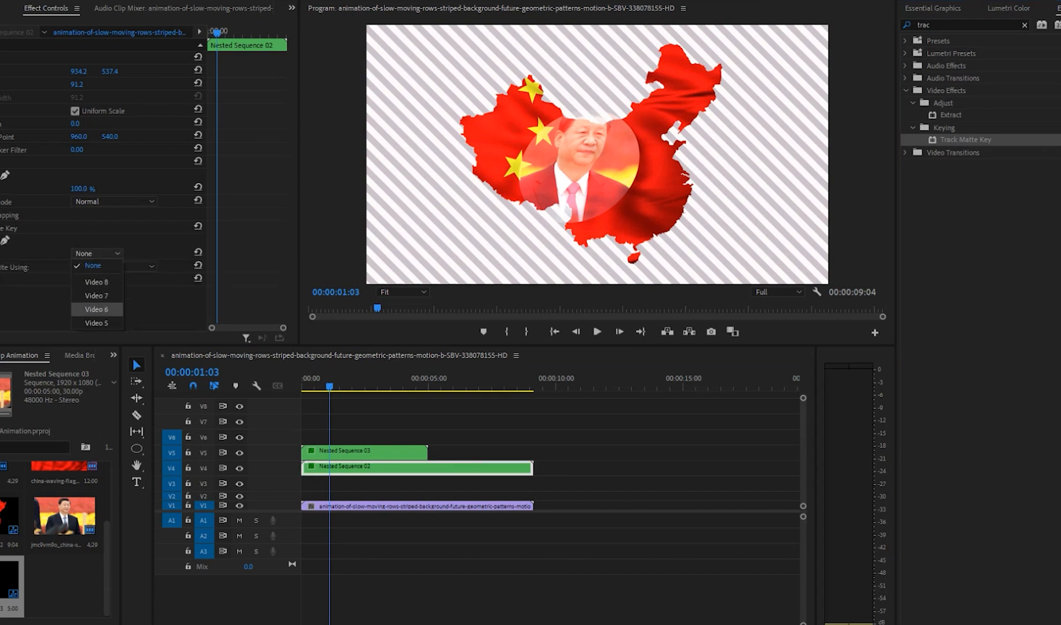
click(96, 322)
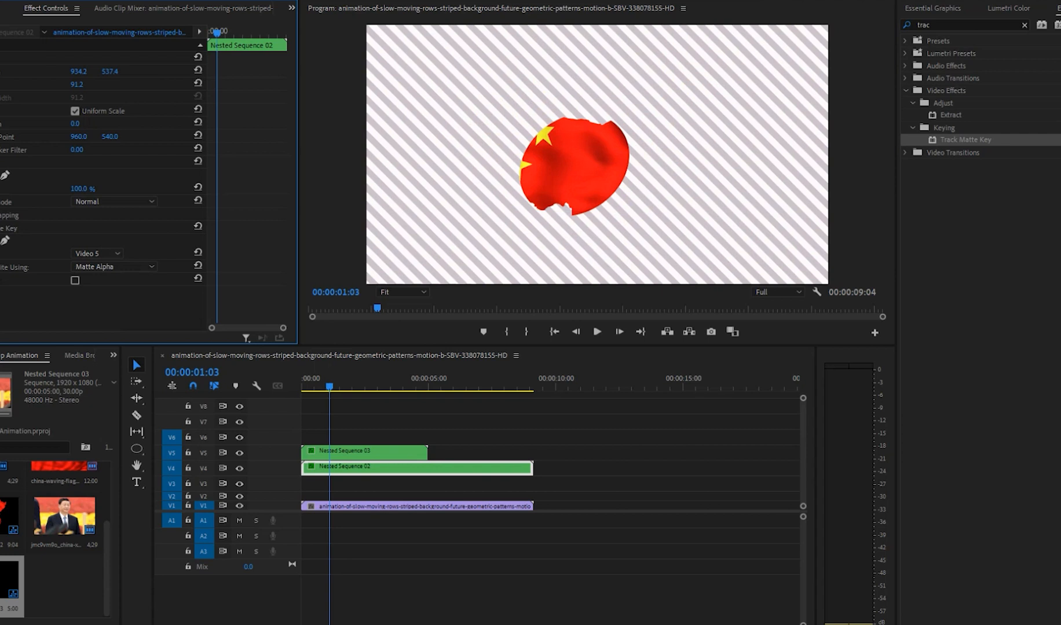
key(ctrl+z)
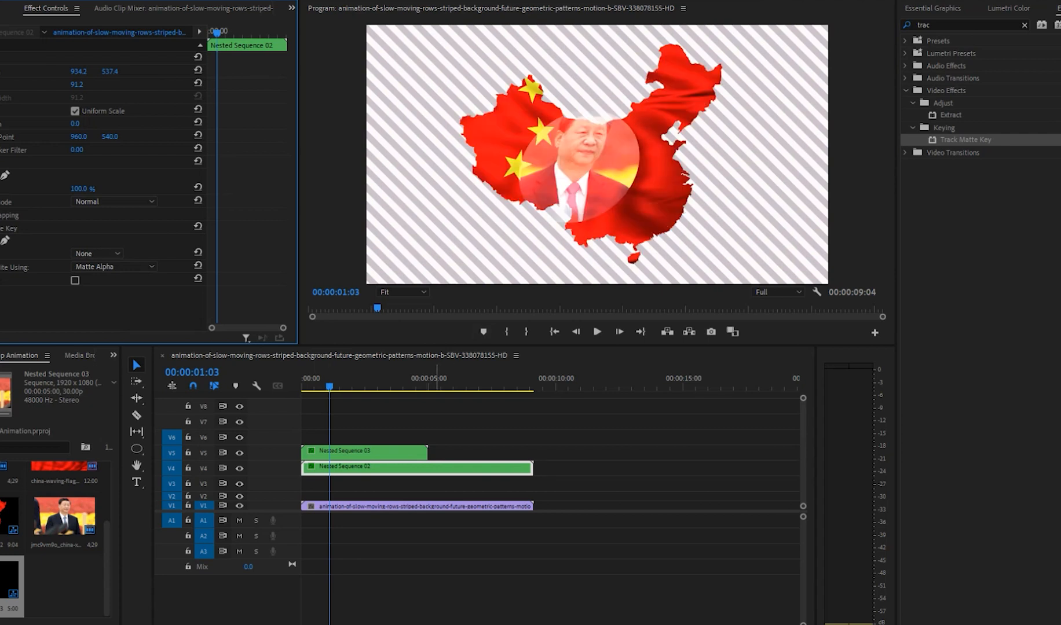
Step: Save the project, set the nested photo circle's scale to 82.4 and position to 1125.1, 645.9, and preview from the sequence start
key(ctrl+s)
click(408, 425)
click(383, 454)
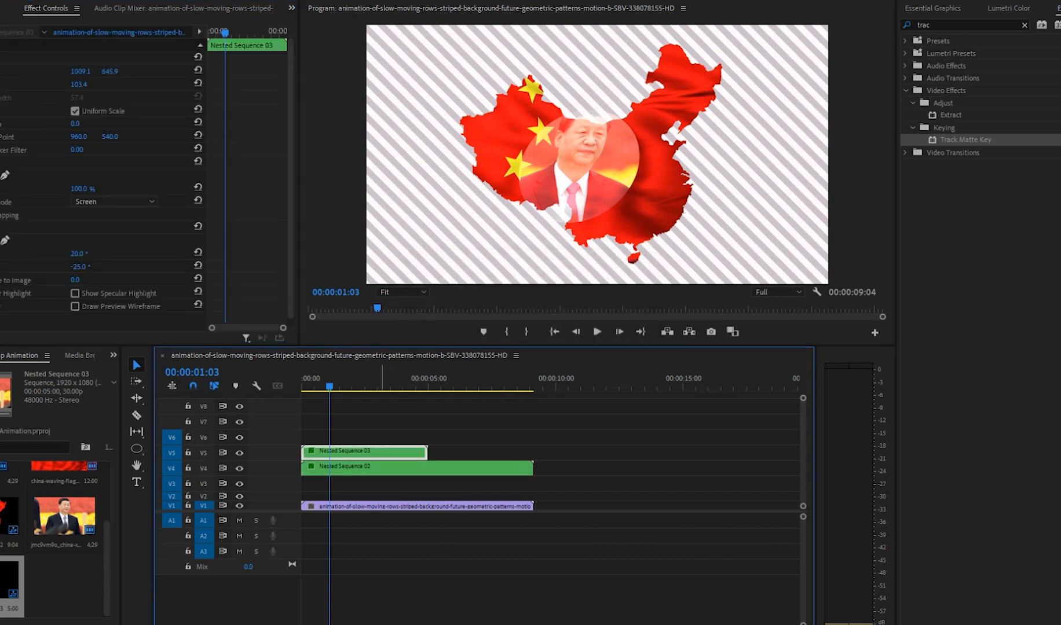
drag(77, 85, 147, 71)
click(350, 424)
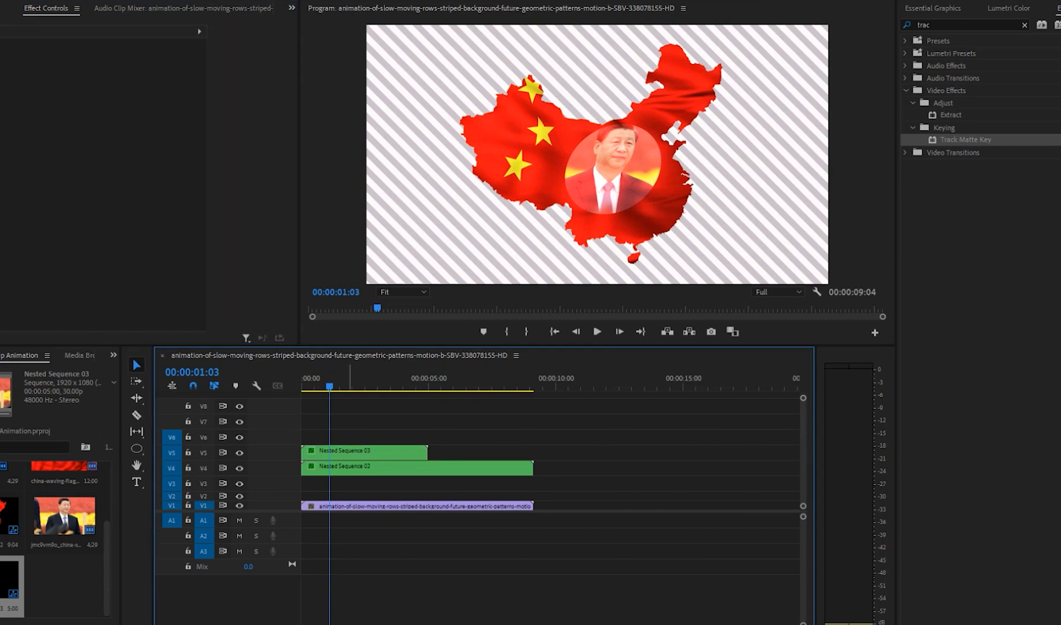
drag(380, 380, 301, 379)
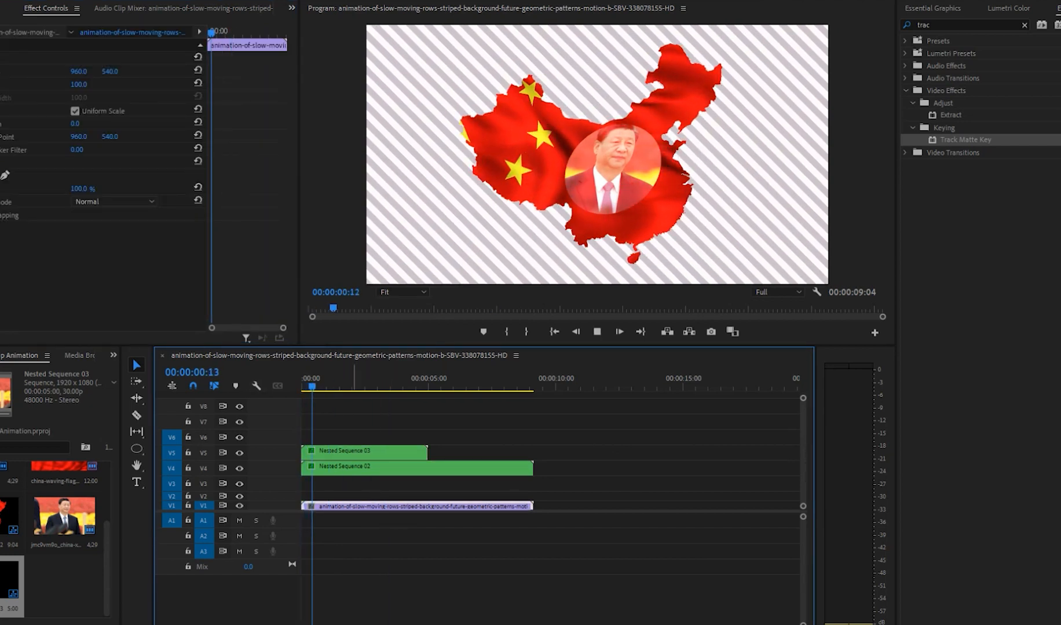
Step: Shift the nested photo clip to start about one second in, and preview it with the Impact Pop transition at its beginning
click(374, 453)
click(1008, 9)
click(932, 8)
click(1059, 8)
click(1025, 25)
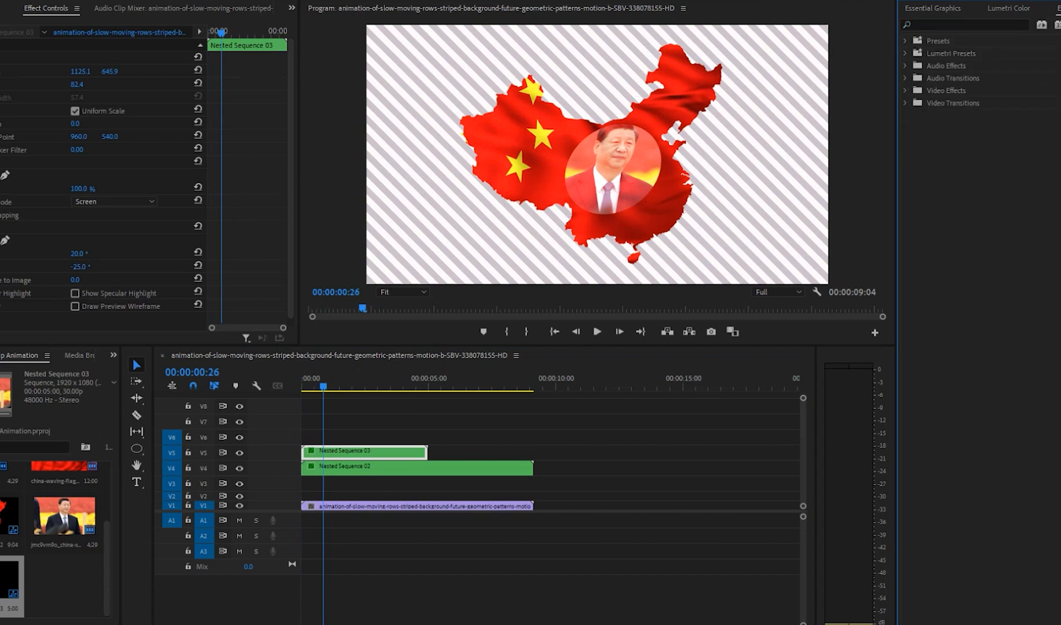
click(906, 103)
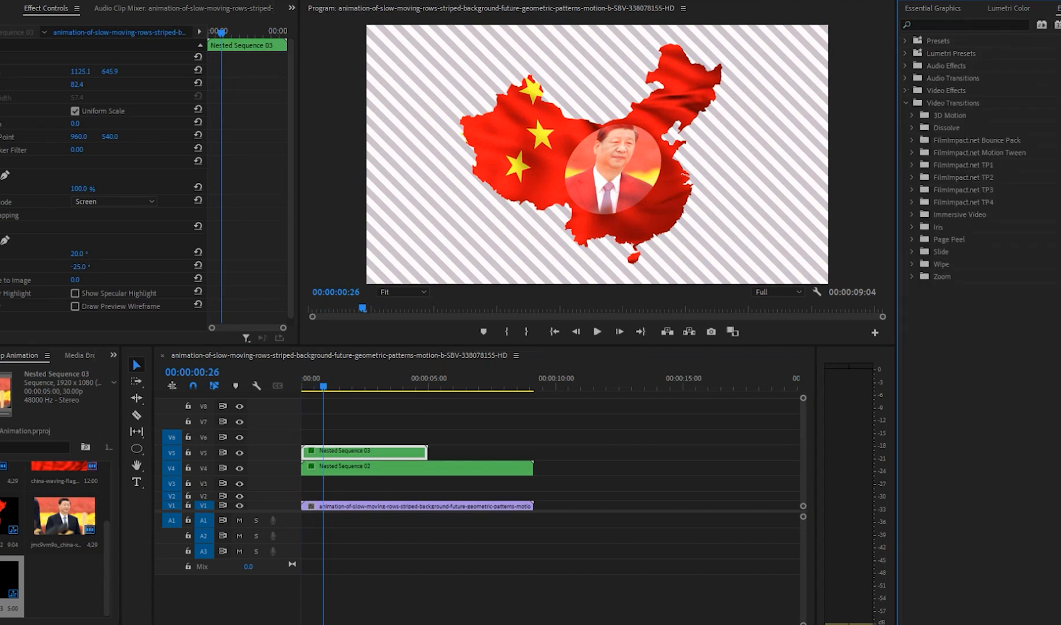
click(912, 165)
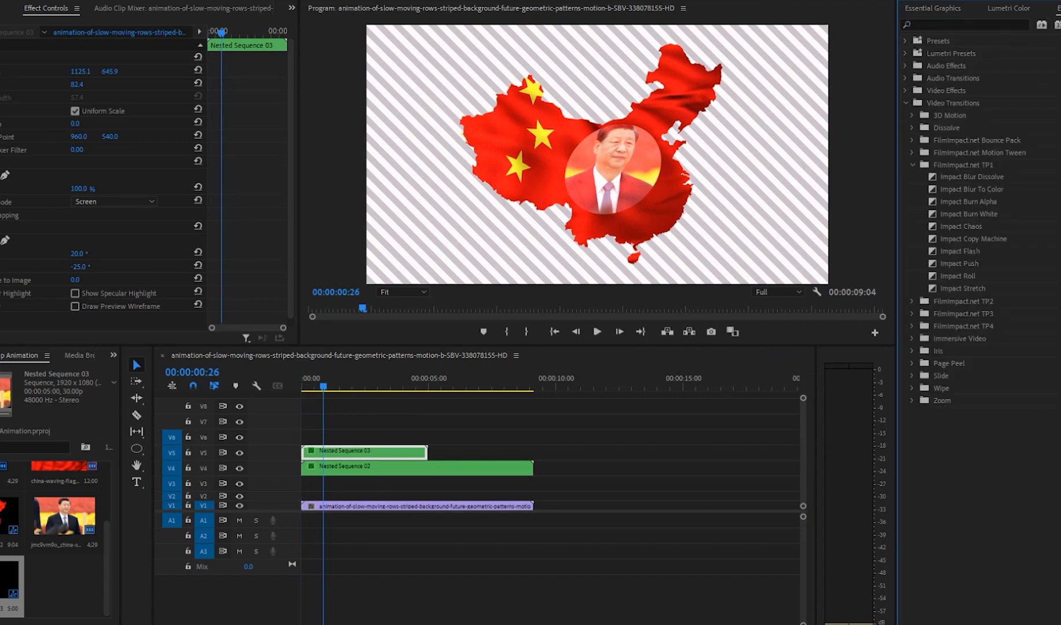
click(912, 140)
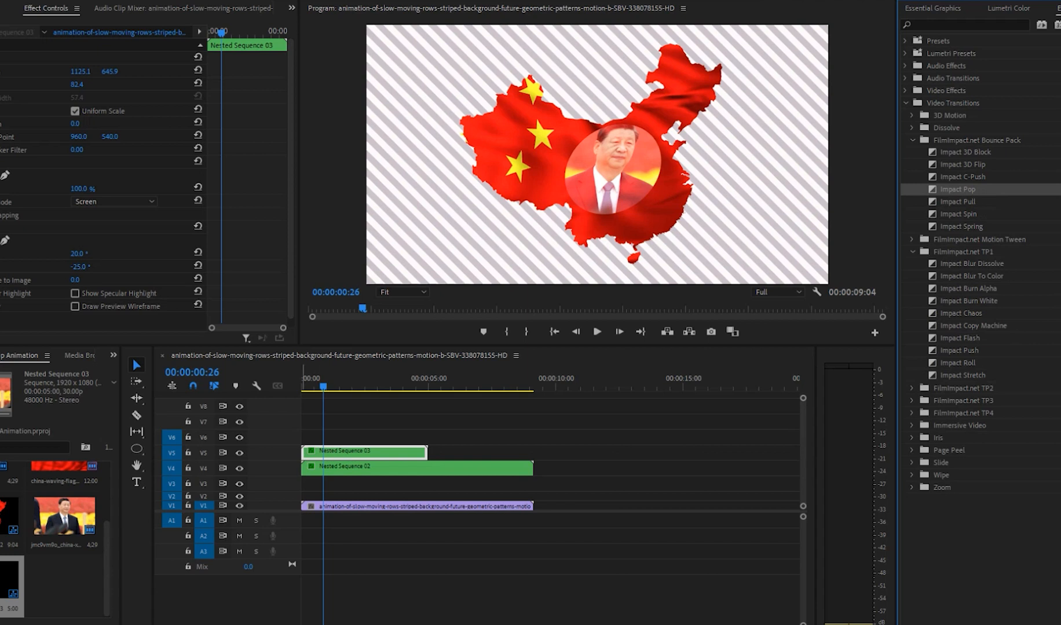
drag(958, 189, 339, 454)
key(space)
key(space)
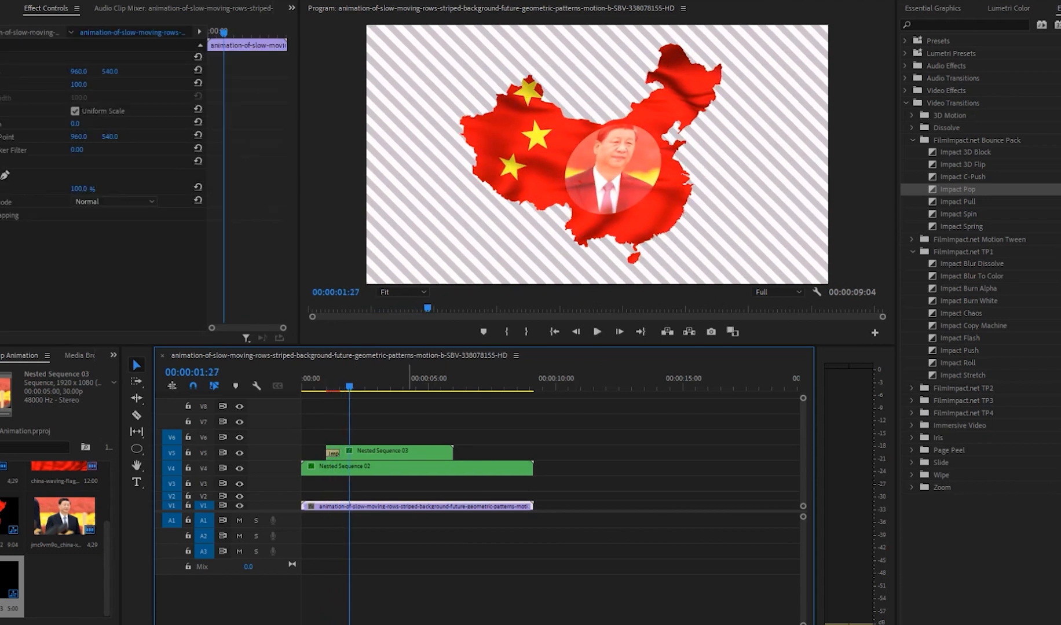
Step: Replace the Impact Pop transition at the beginning of the nested photo clip with Impact Glitch and preview it
click(334, 454)
key(Delete)
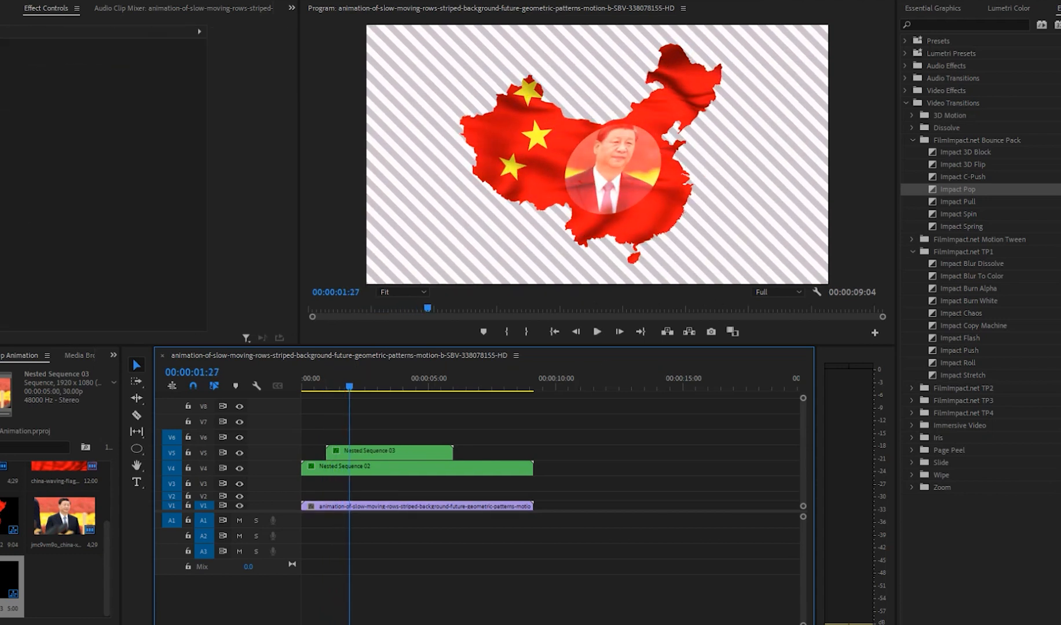
click(912, 389)
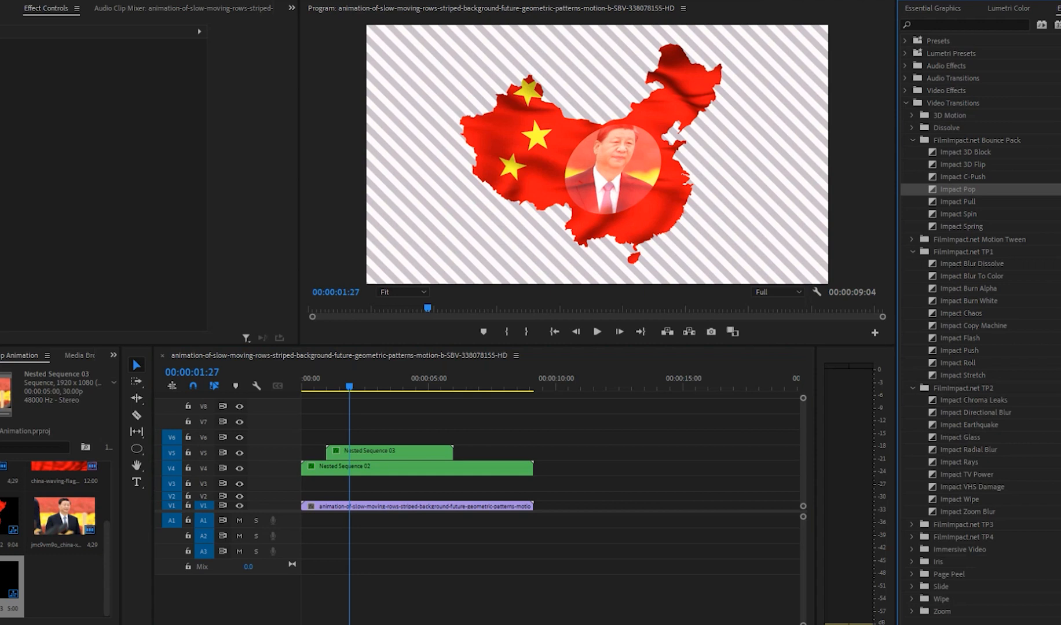
click(912, 525)
scroll(912, 525, down, 5)
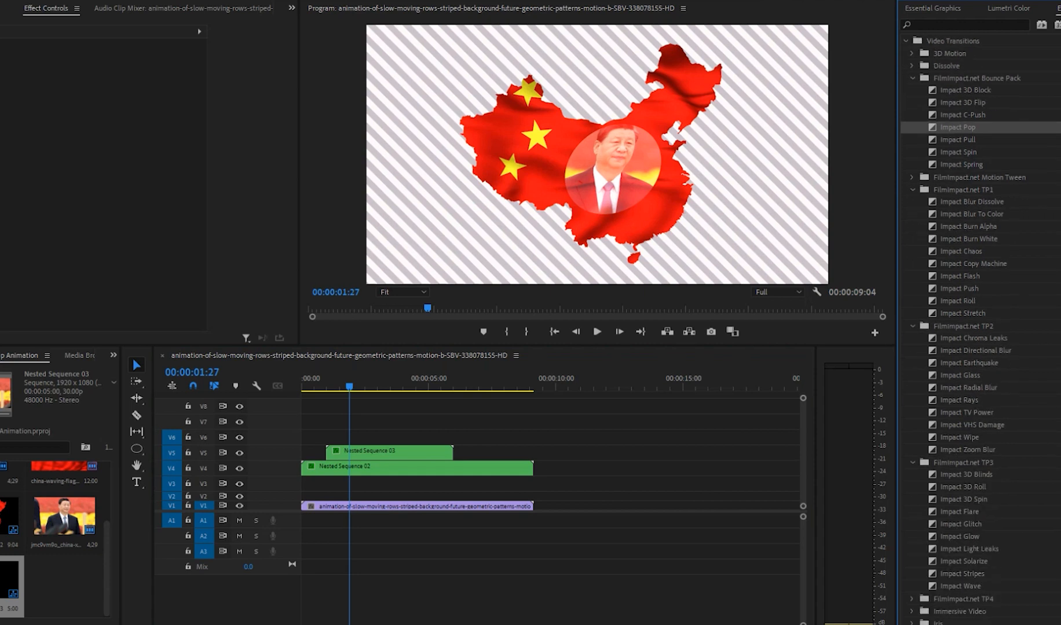
drag(961, 524, 672, 492)
drag(338, 457, 333, 454)
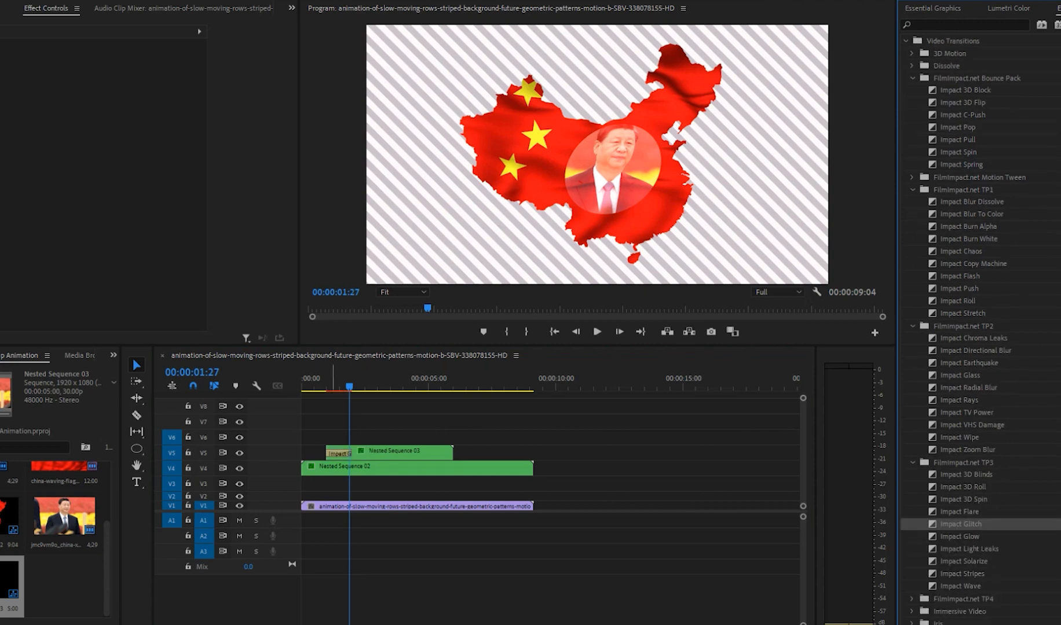
click(324, 380)
key(space)
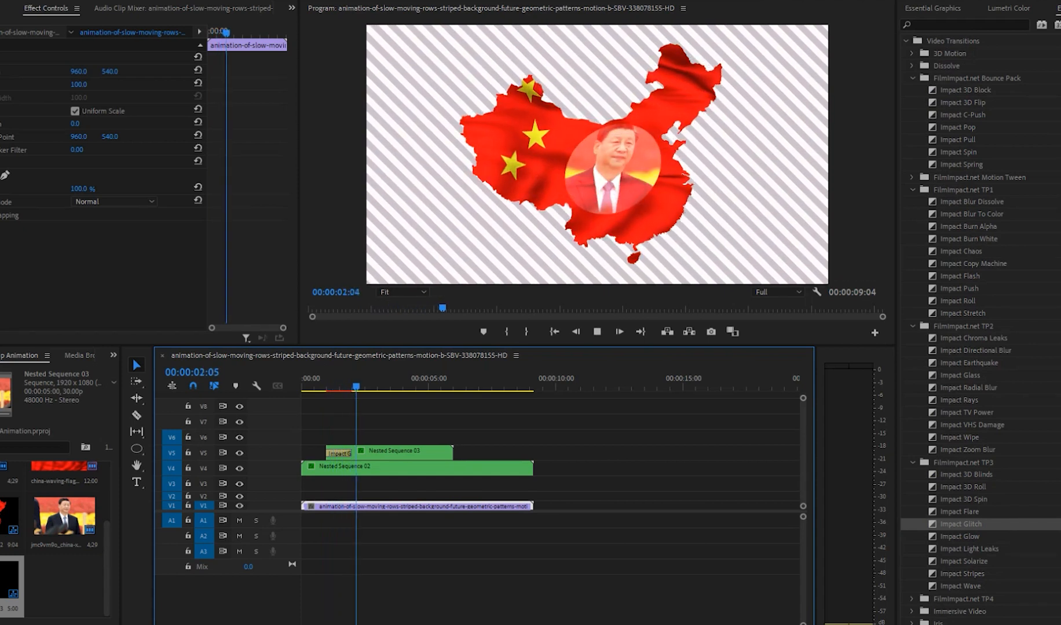
key(space)
Step: Shorten the Impact Glitch transition on the nested photo clip to about half a second and preview the result
drag(349, 454, 339, 454)
click(323, 380)
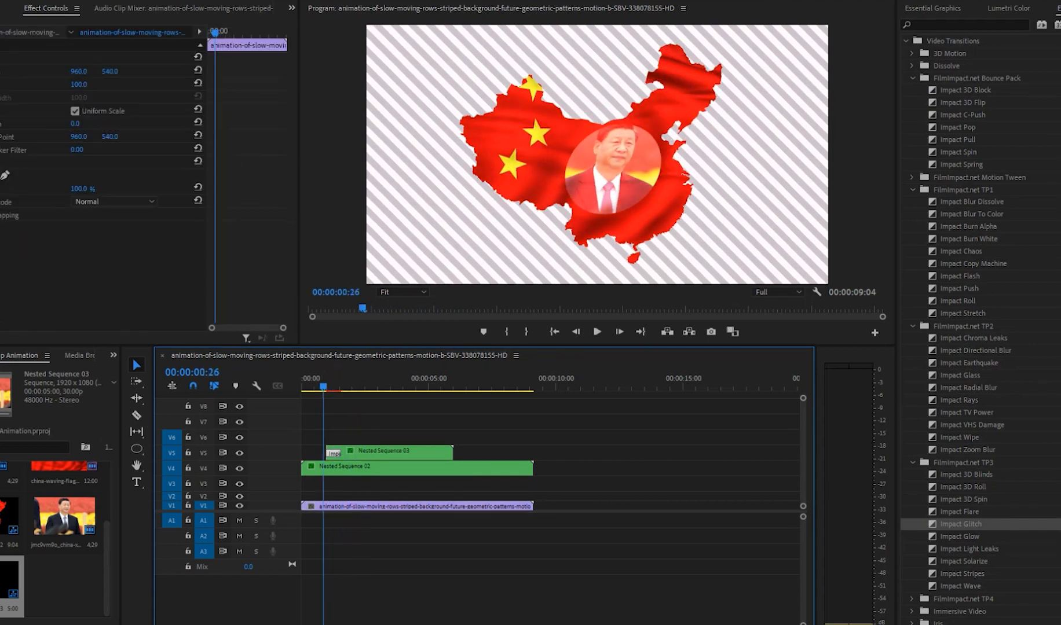
key(space)
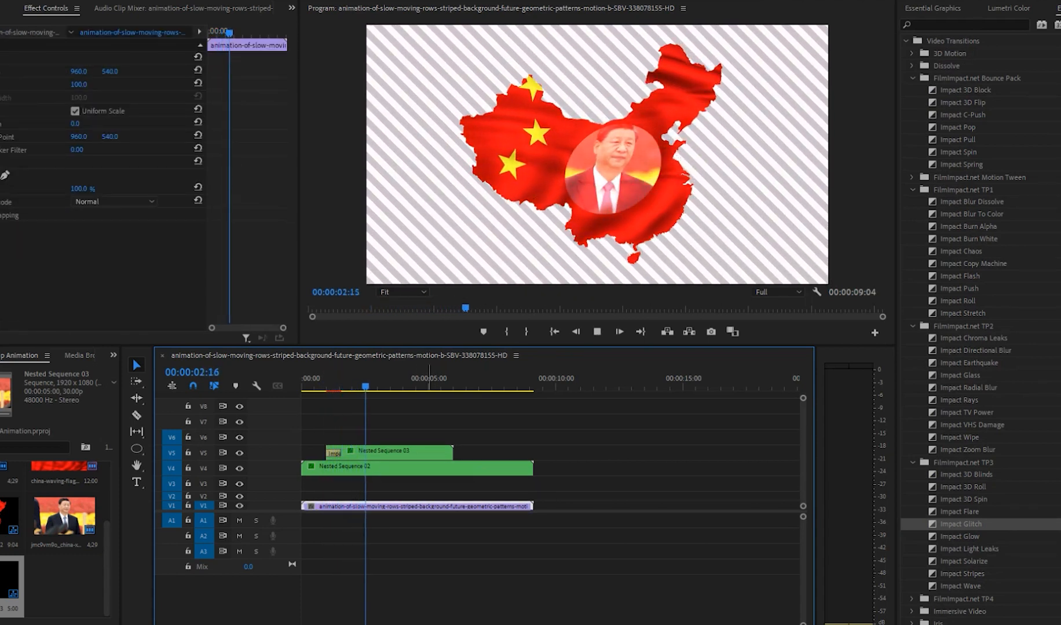
drag(342, 380, 316, 380)
key(space)
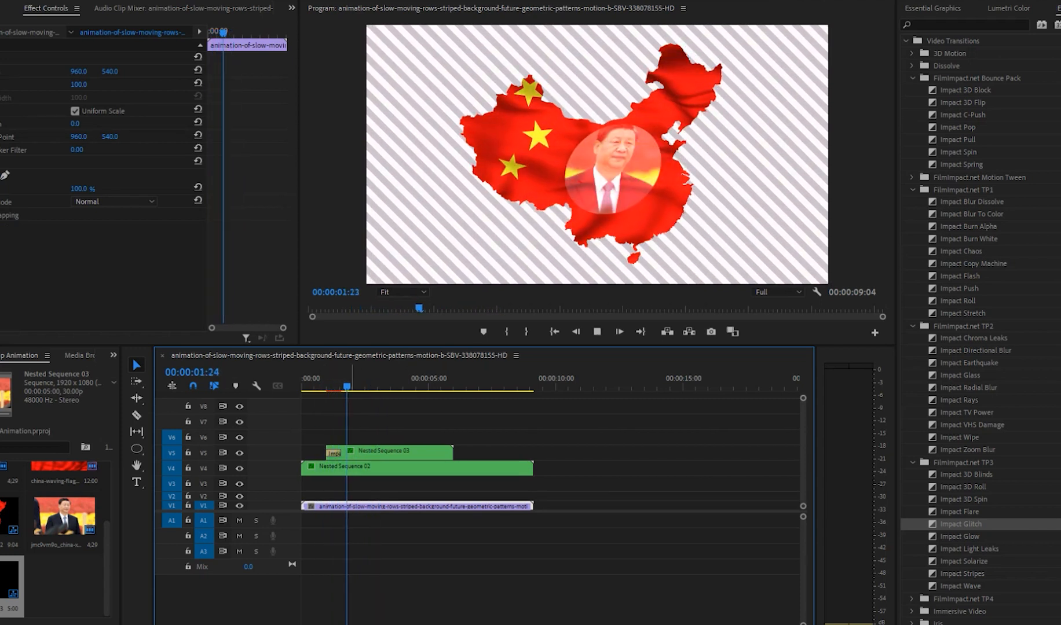
key(space)
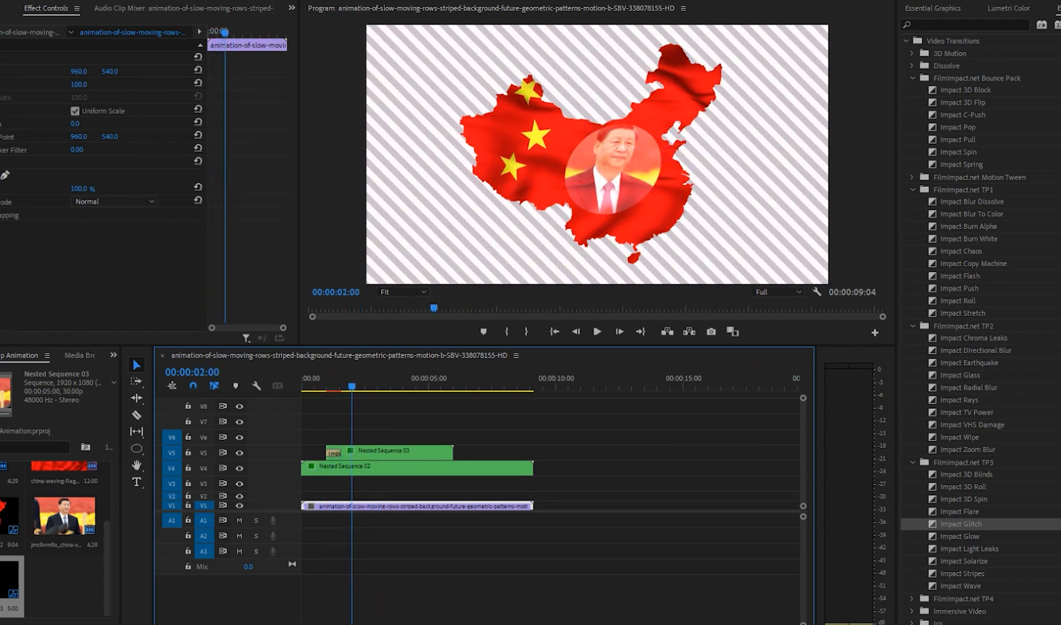
Step: Add the Impact Zoom Blur transition at the beginning of the nested map clip on V4 and play the sequence through
drag(967, 450, 660, 451)
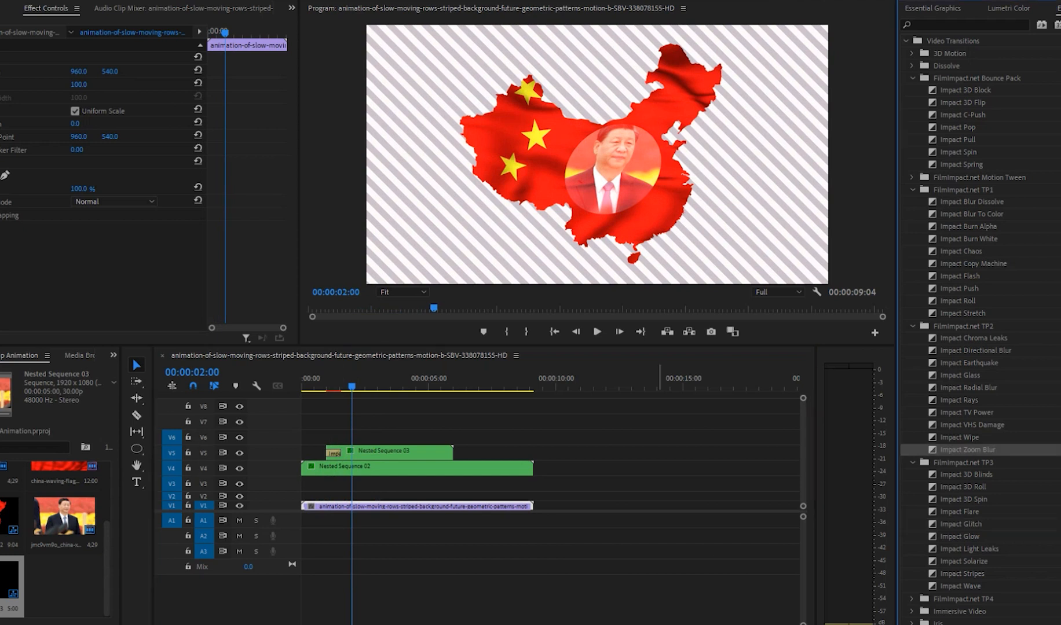
drag(413, 463, 313, 470)
click(315, 380)
key(space)
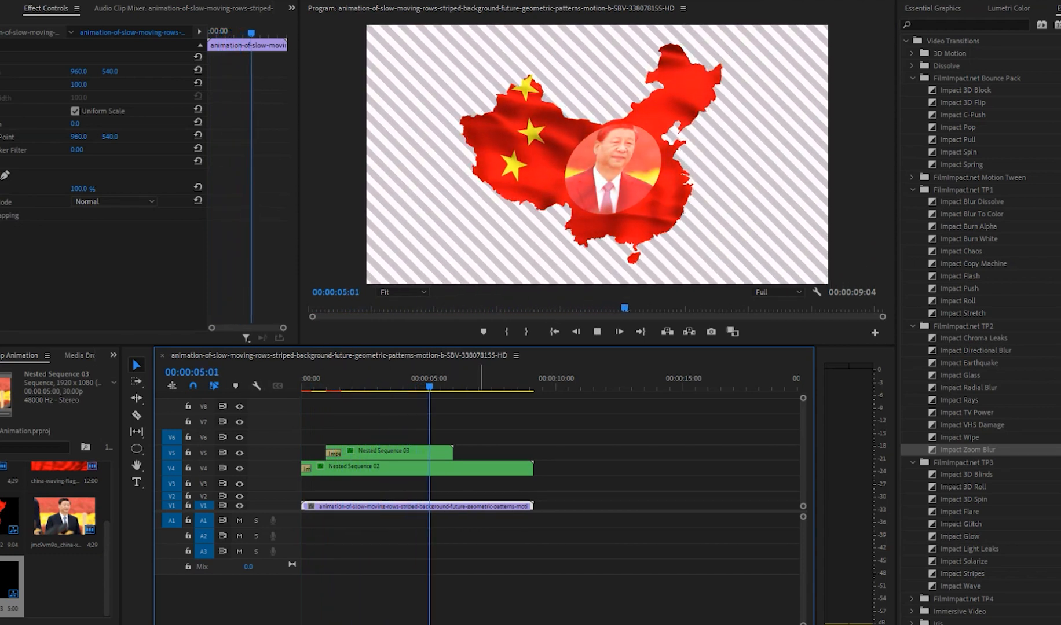
key(space)
Step: Trim the nested map clip to the nested photo clip's end, and stretch both clips to end at 00:00:07:08
key(c)
click(454, 468)
key(v)
click(476, 468)
key(Delete)
drag(469, 435, 486, 461)
key(r)
Step: Cut the striped background clip on V1 at the end of the clips above and delete the remainder
key(c)
click(486, 506)
key(v)
click(498, 507)
key(Delete)
Step: Nest the map clip on V4 and the photo clip on V5 into one sequence with the default name
drag(405, 380, 358, 379)
drag(429, 405, 373, 471)
right_click(373, 470)
click(408, 364)
key(Return)
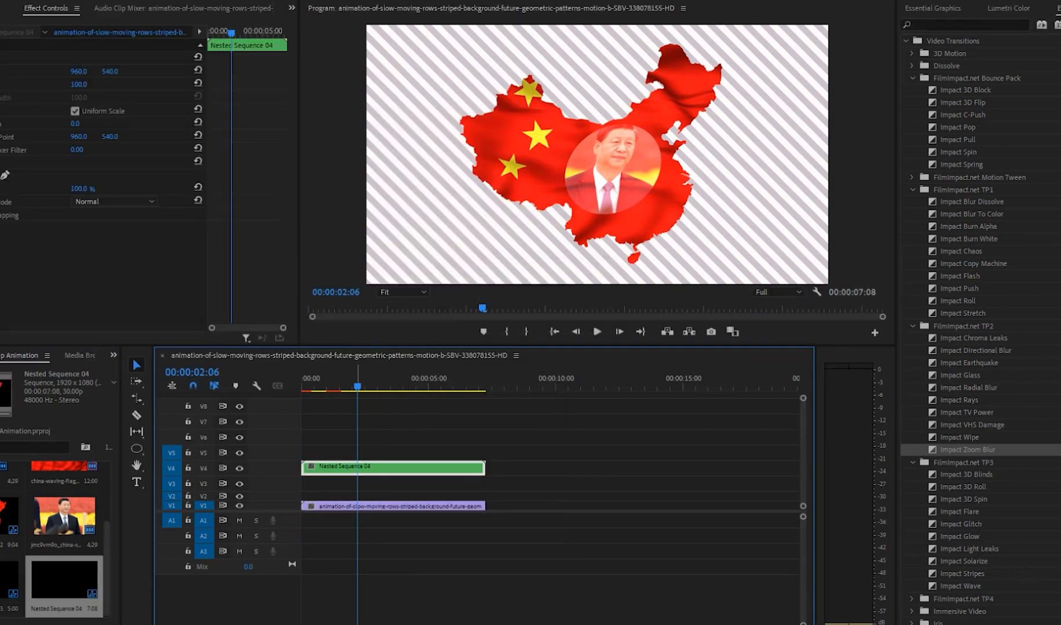
Step: Apply the Basic 3D effect to the combined map and photo nest, with swivel 32° and tilt -39°
click(950, 25)
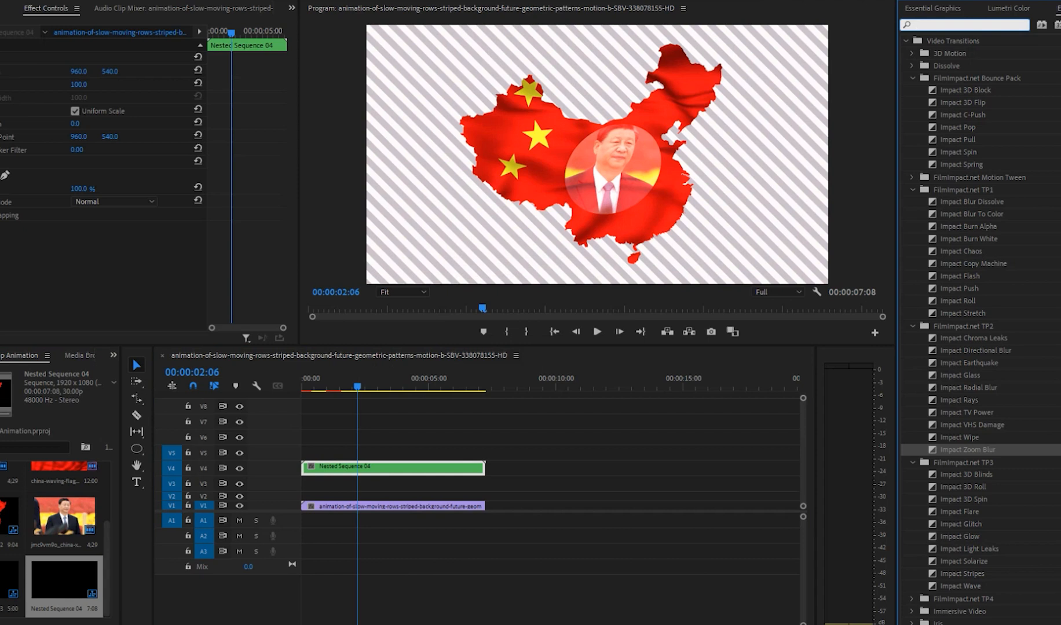
text(bas)
drag(953, 140, 382, 468)
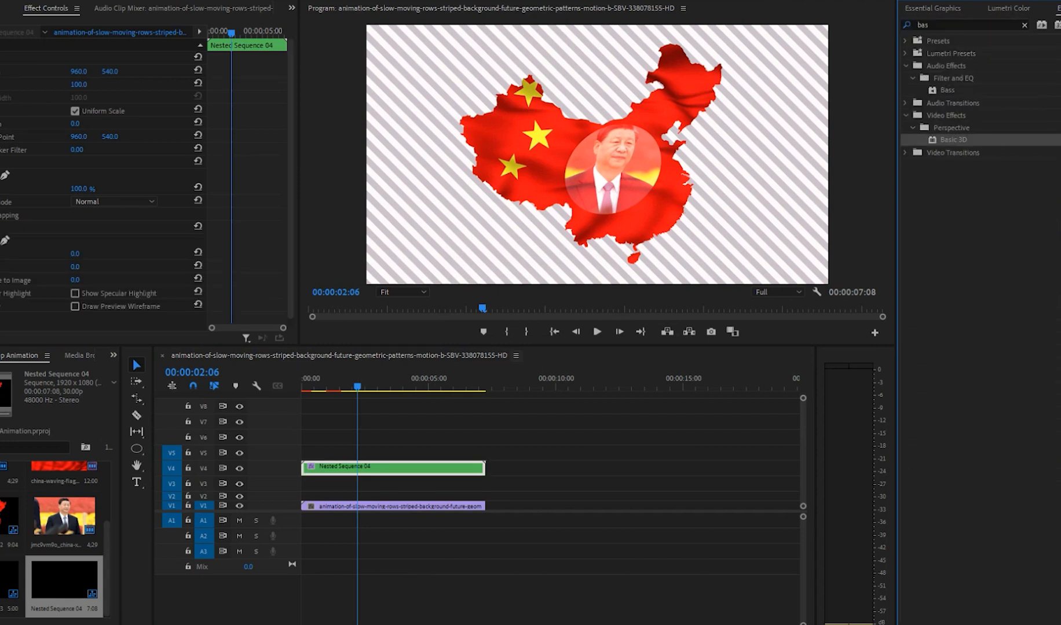
drag(75, 253, 52, 267)
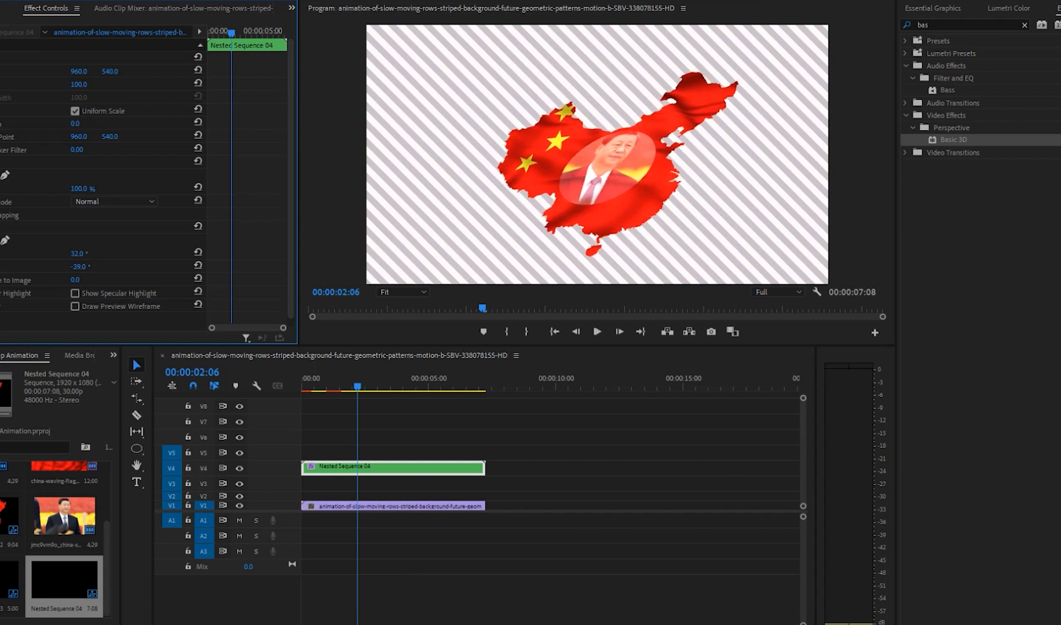
Step: Add keyframes for tilt, swivel, scale and position on the combined nest at 00:00:02:06
click(1, 267)
click(2, 254)
click(2, 84)
click(1, 71)
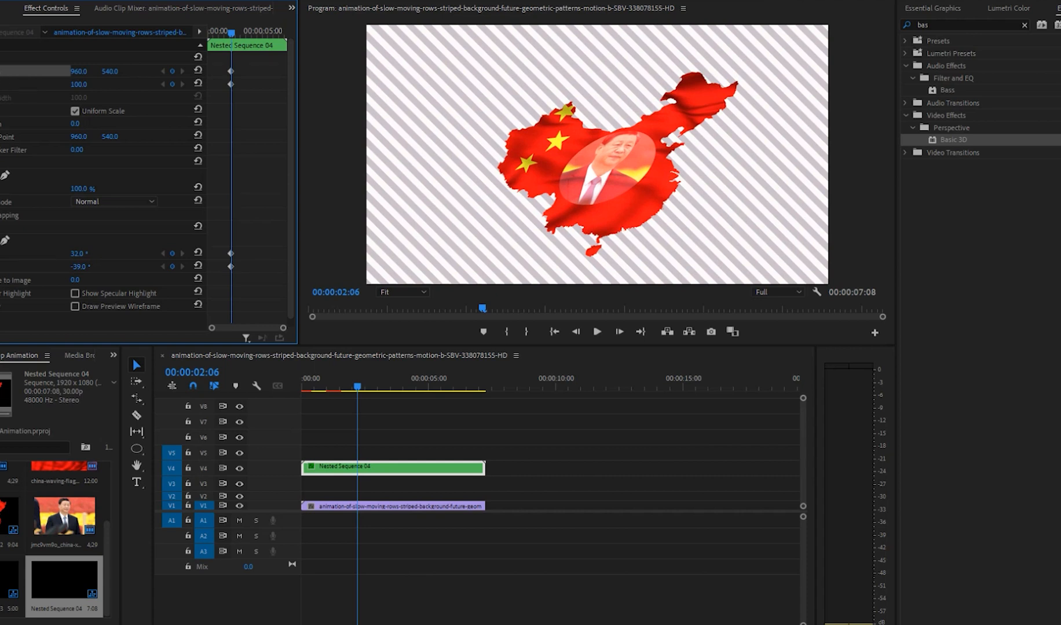
Step: Move the combined nest's position, scale, swivel and tilt keyframes to the clip's start and add second keyframes at 00:00:02:06
drag(212, 61, 208, 266)
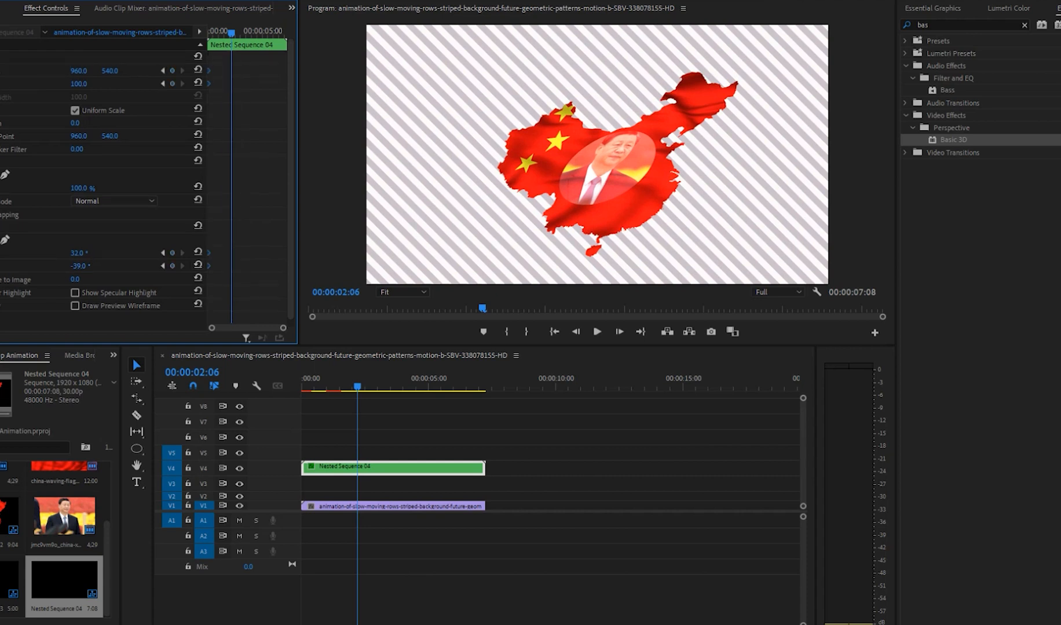
click(172, 70)
click(172, 84)
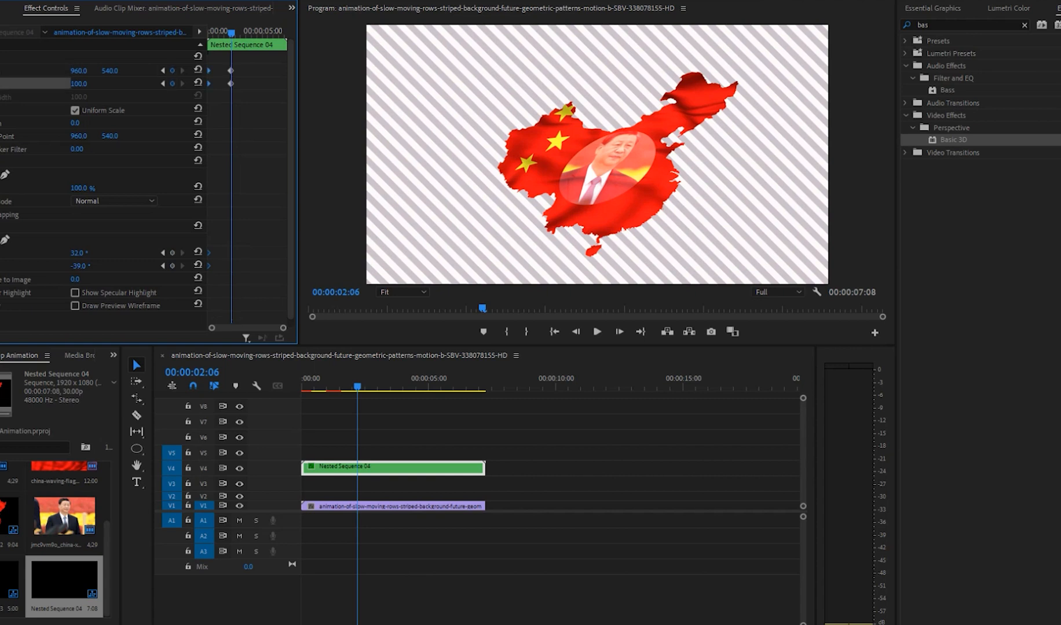
click(172, 253)
click(172, 266)
Step: Change the nest's tilt, swivel, scale and horizontal position at the second keyframes, move those keyframes to the clip's end and preview
drag(80, 266, 65, 252)
mouse_move(79, 83)
mouse_down()
mouse_move(95, 83)
mouse_move(88, 71)
mouse_up()
drag(248, 50, 216, 304)
drag(230, 266, 285, 266)
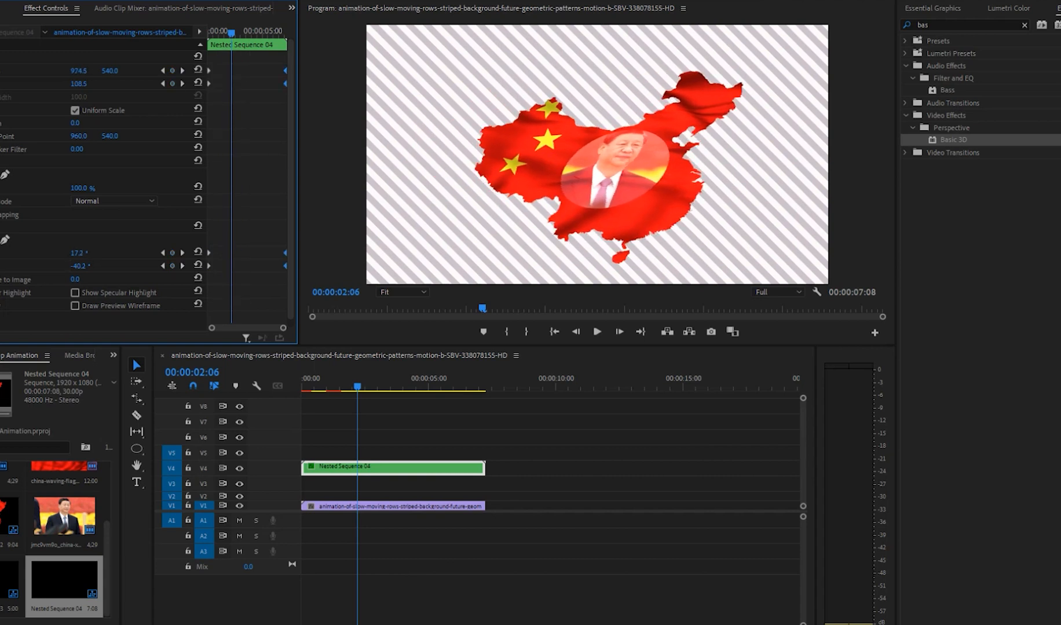
key(Home)
key(space)
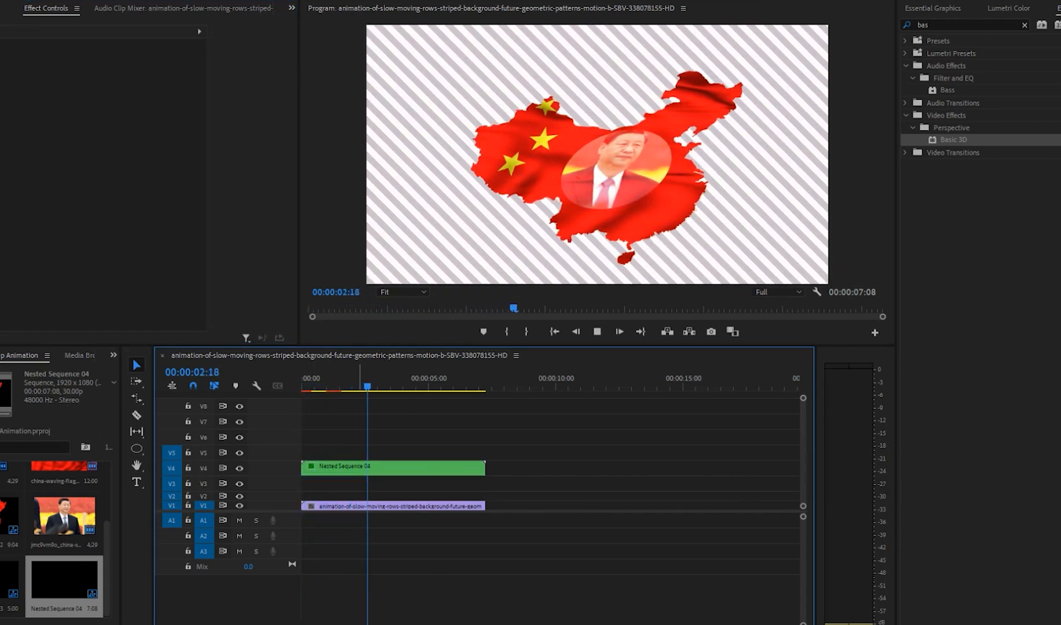
key(space)
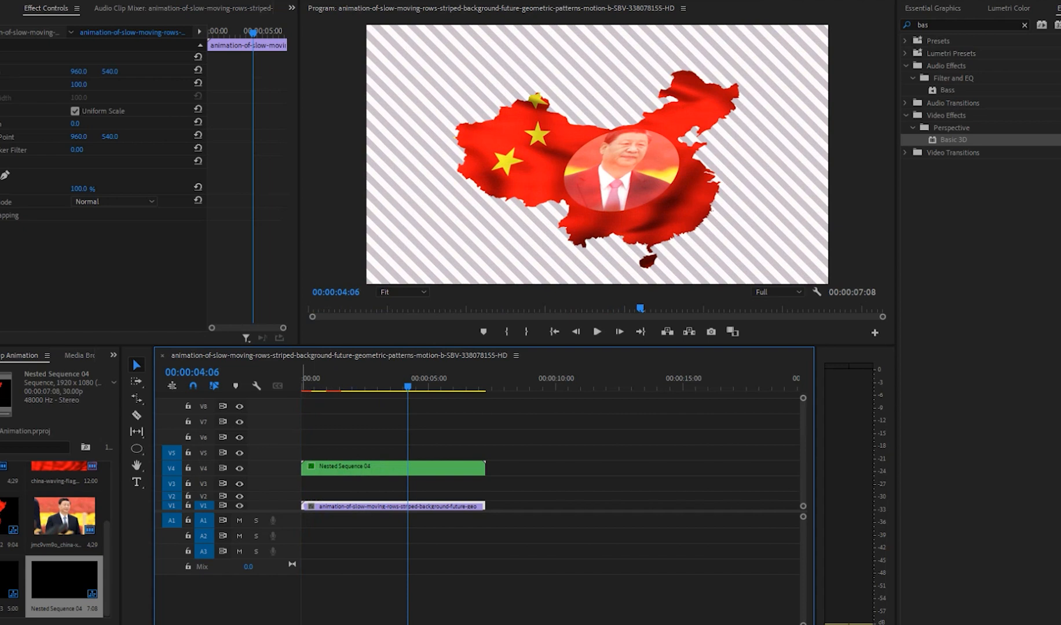
Step: Reduce the striped background clip's opacity to 50% and play the sequence to check it
drag(261, 501, 261, 481)
drag(358, 495, 358, 498)
drag(359, 379, 301, 380)
key(space)
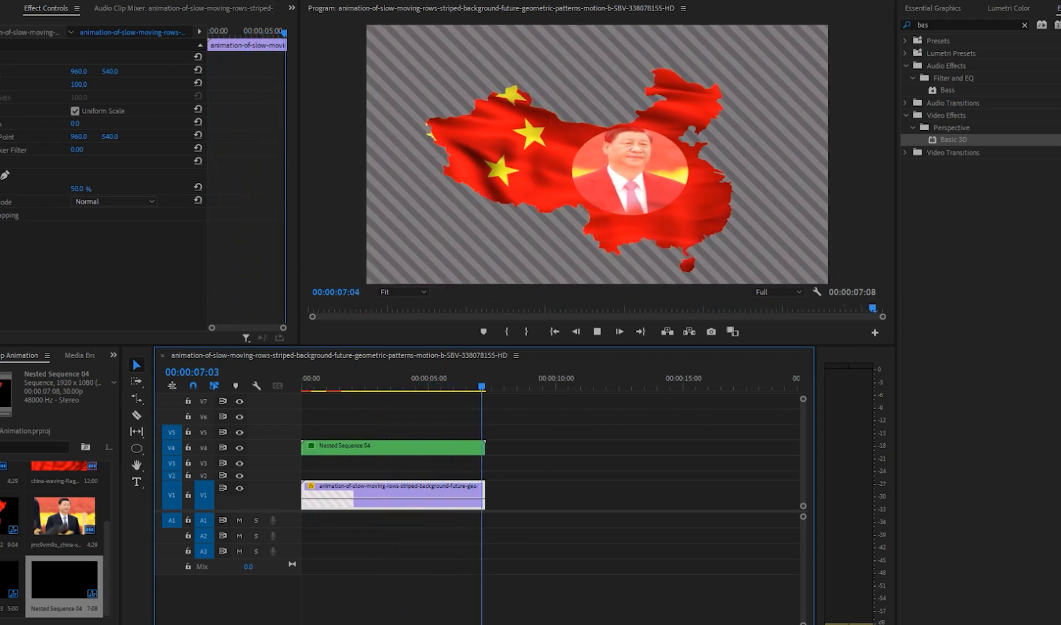
key(space)
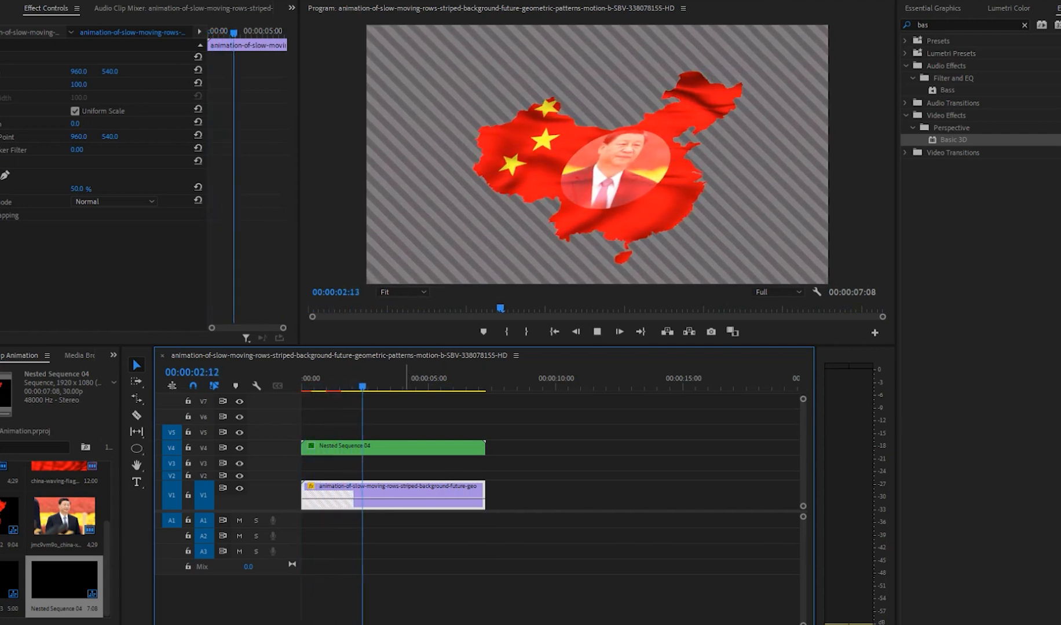
key(space)
Step: Open the combined map and photo nest and add the text "China" over the map at 00:00:03:15
double_click(358, 448)
drag(379, 386, 390, 387)
key(t)
click(554, 154)
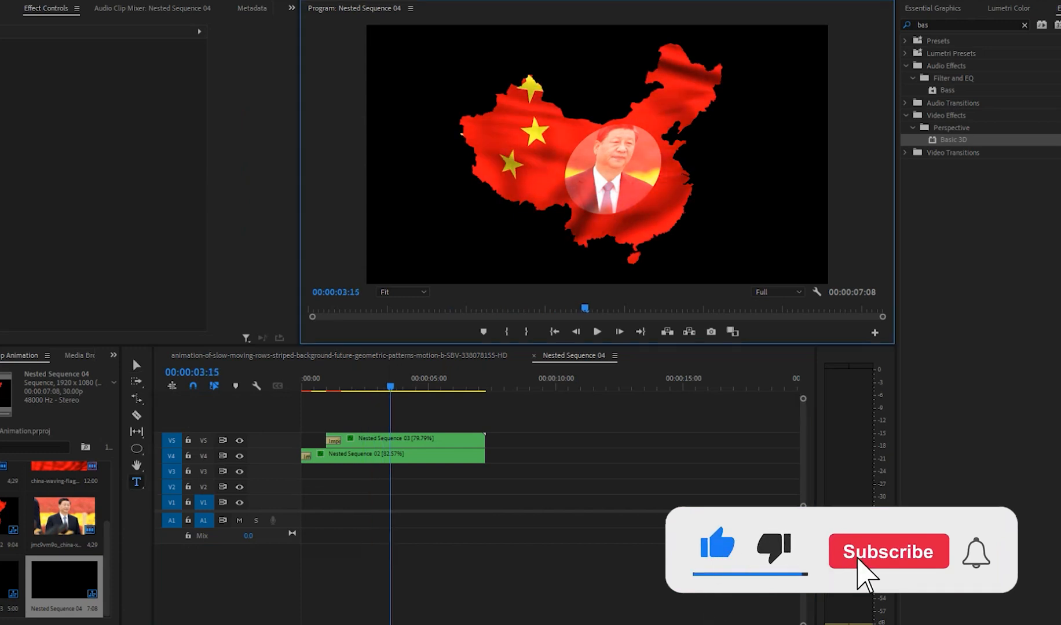
text(China)
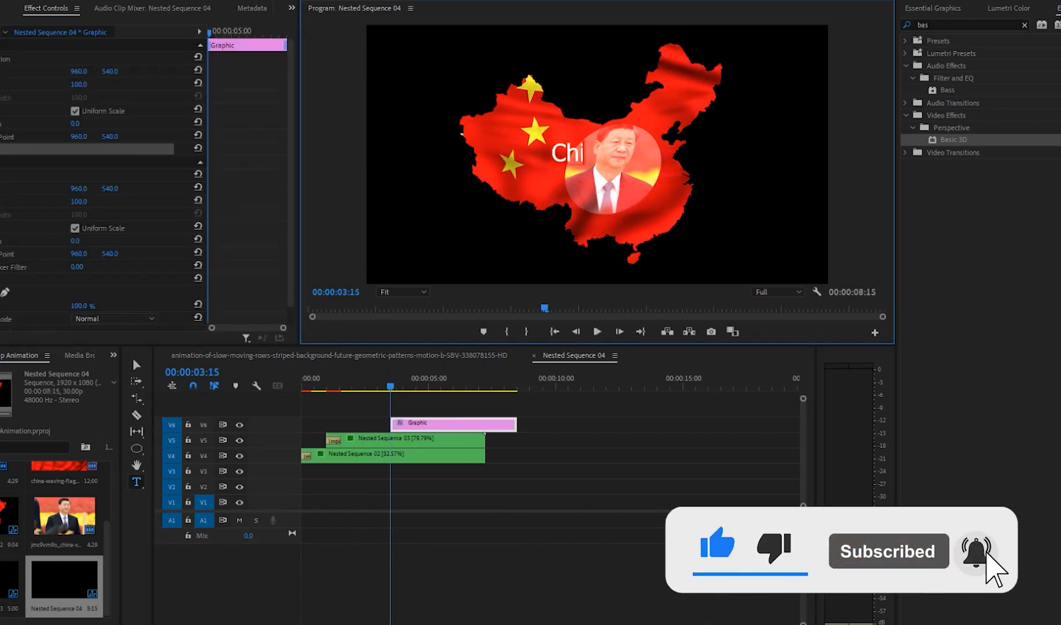
Step: Set the whole title in the Avenir Next LT Pro font with All Caps
key(ctrl+a)
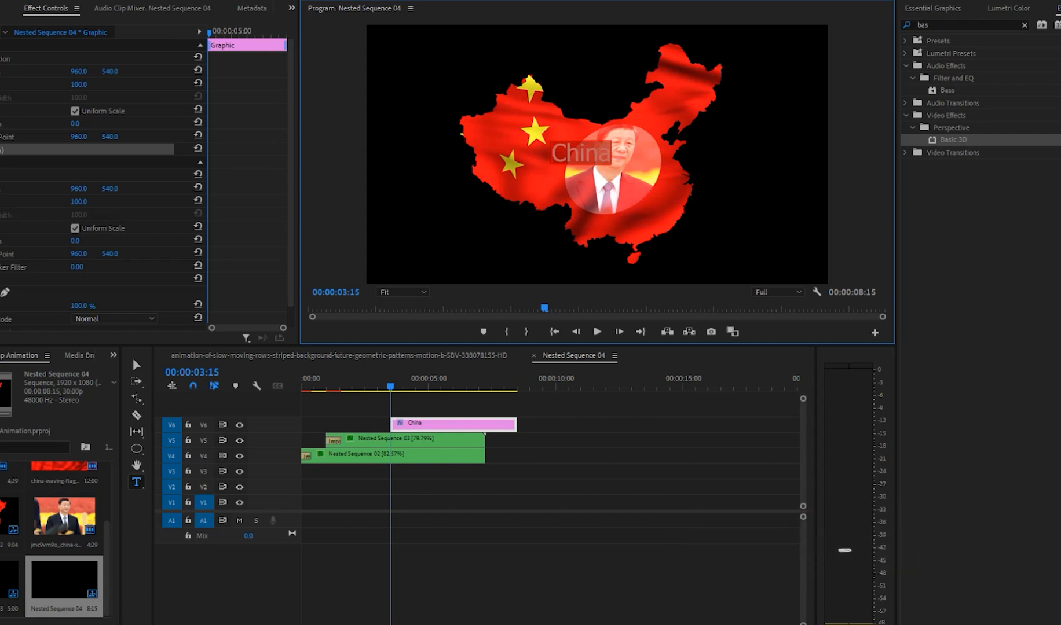
click(1, 149)
click(193, 191)
text(av)
key(Return)
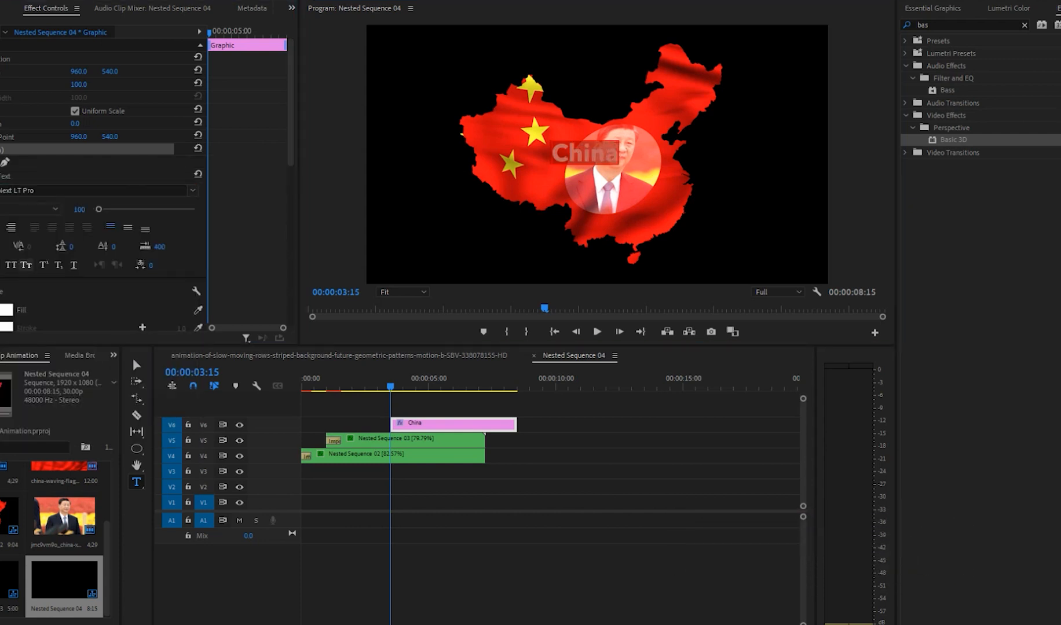
click(11, 264)
Step: Enlarge the title to about 134% across the map and photo, and fit its clip to the photo clip's start and end
click(137, 365)
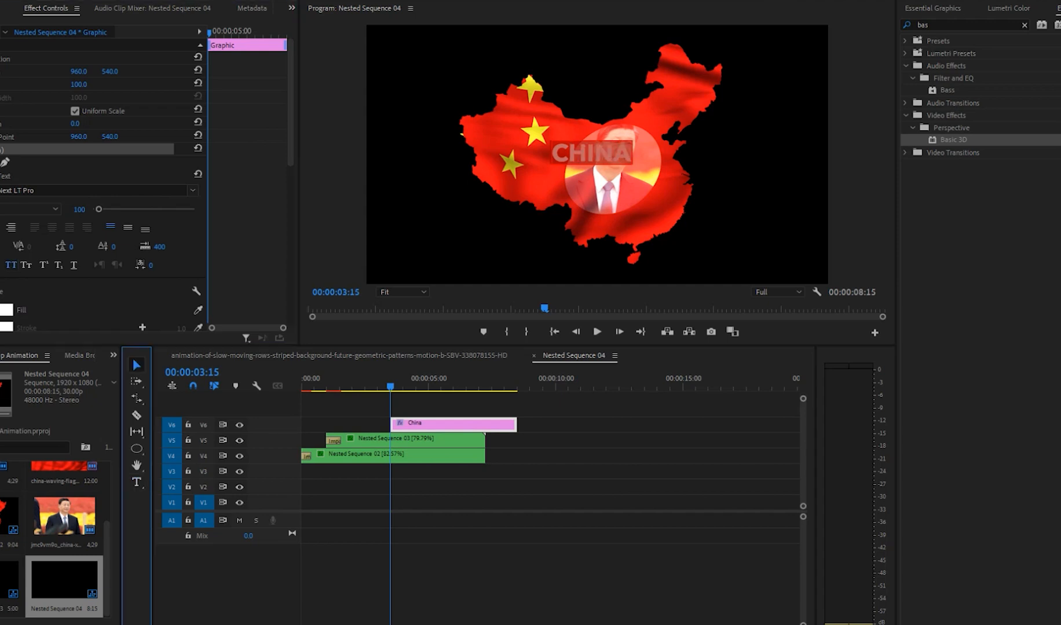
drag(632, 140, 680, 129)
drag(616, 147, 561, 177)
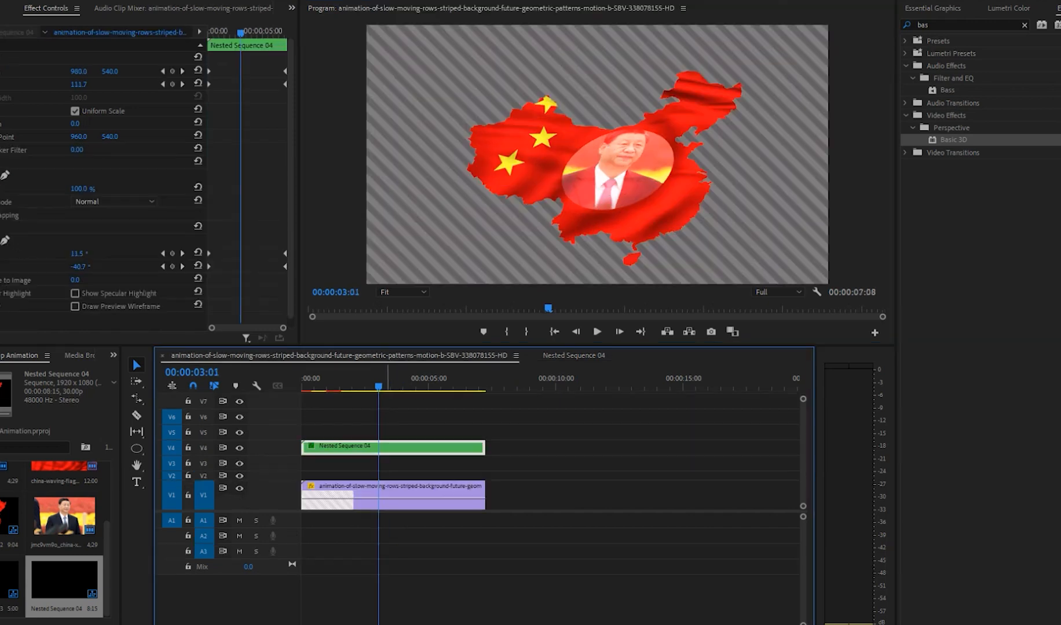
drag(386, 382, 431, 382)
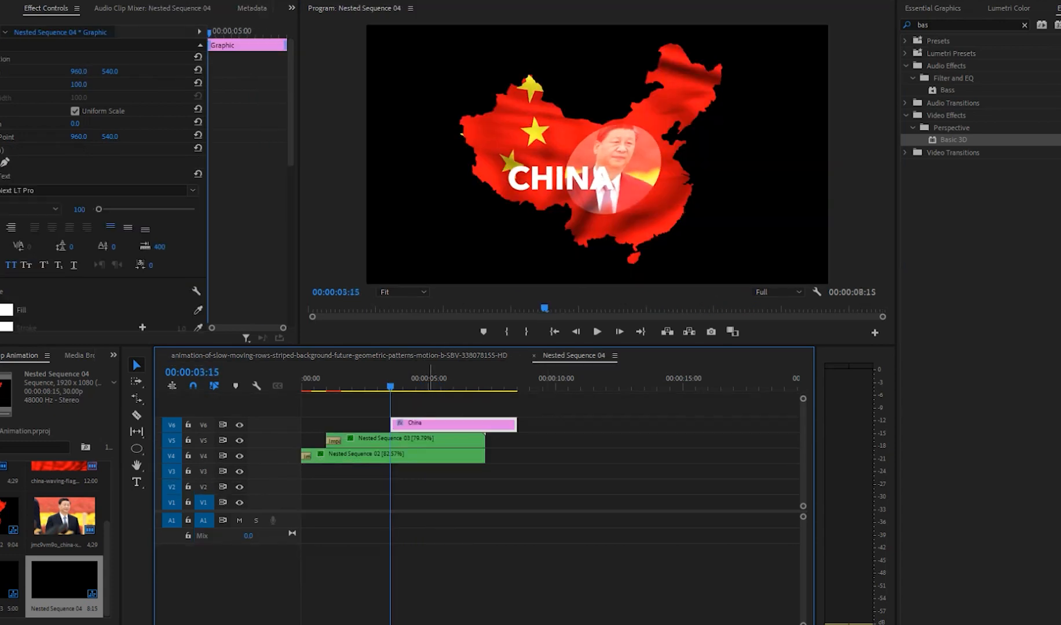
drag(430, 426, 485, 423)
Step: Apply the FilmImpact.net TP3 transition Impact Flare to the start of the title clip
click(1025, 25)
click(905, 103)
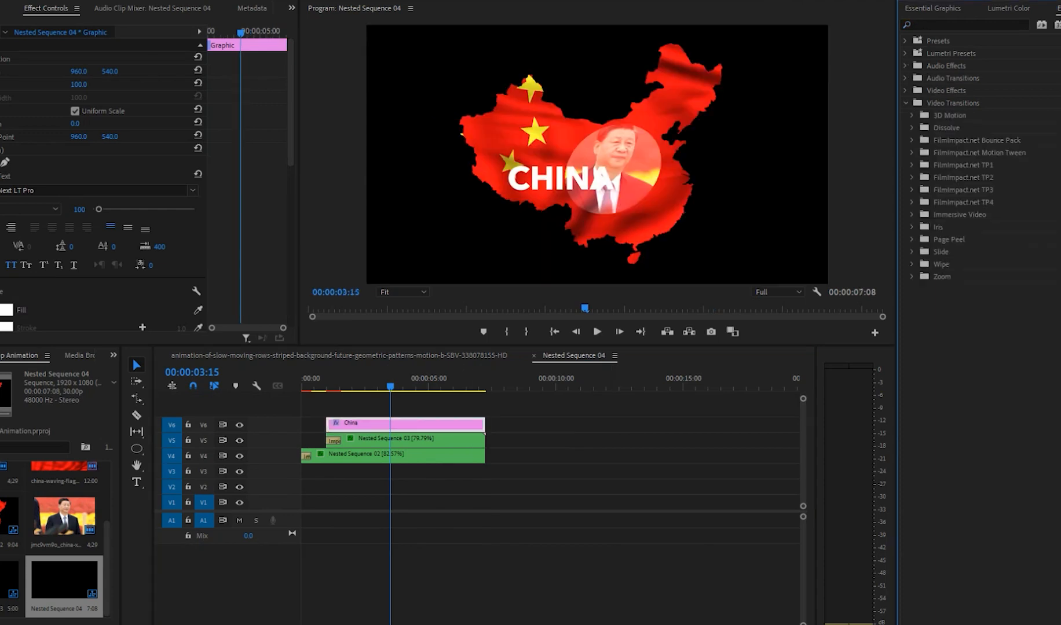
click(912, 166)
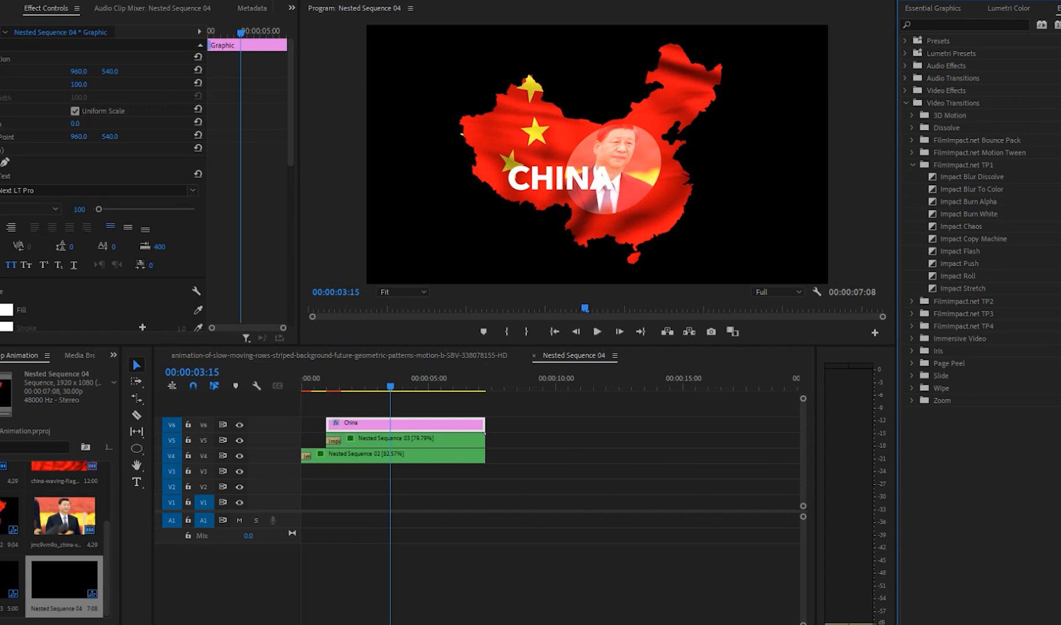
click(912, 326)
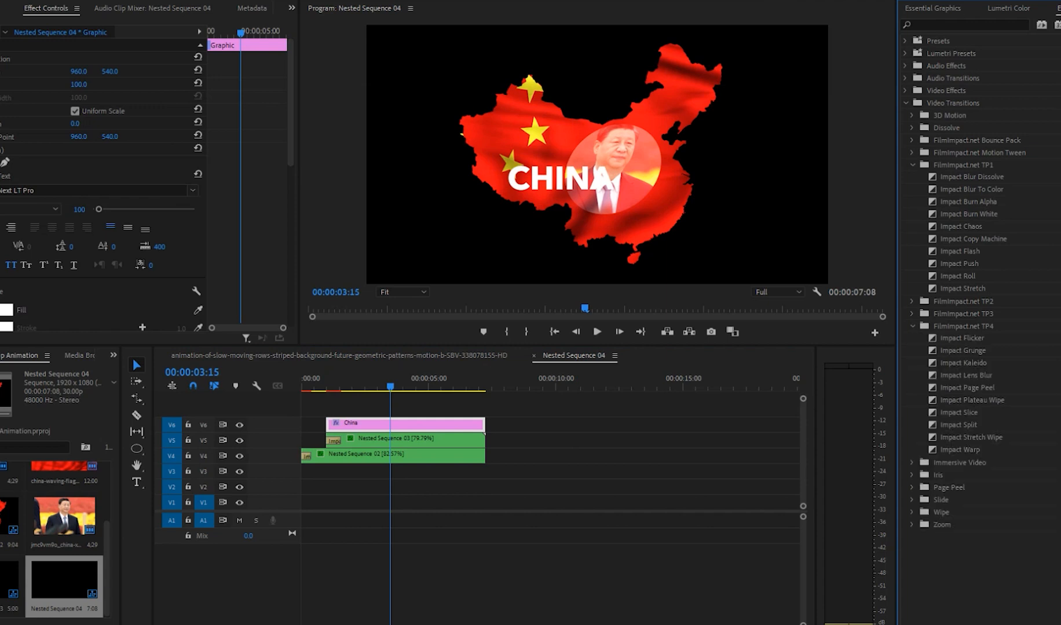
click(912, 314)
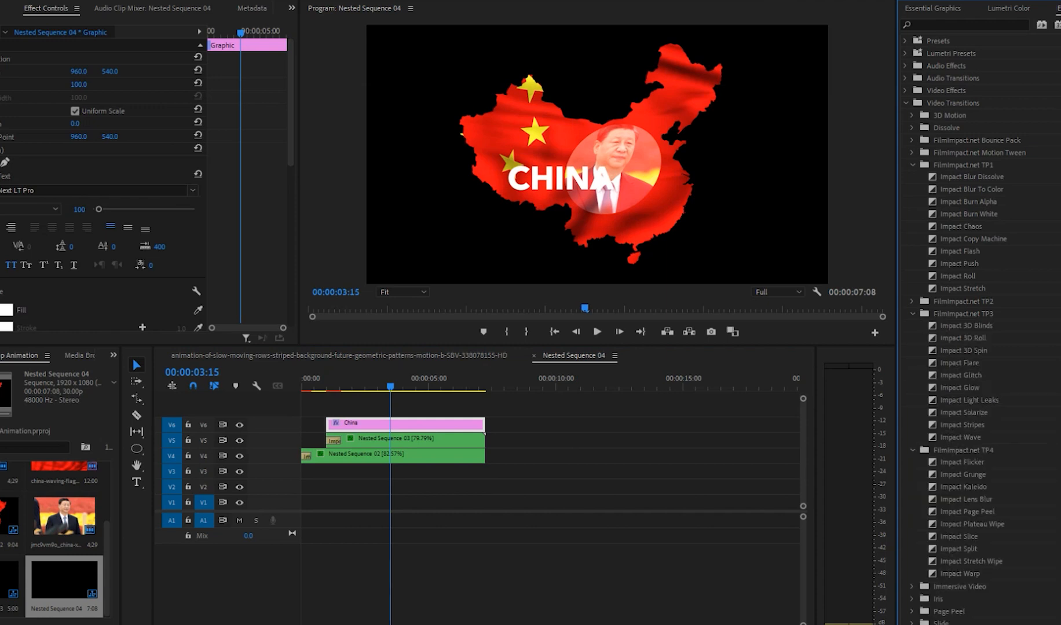
click(912, 301)
scroll(973, 400, down, 3)
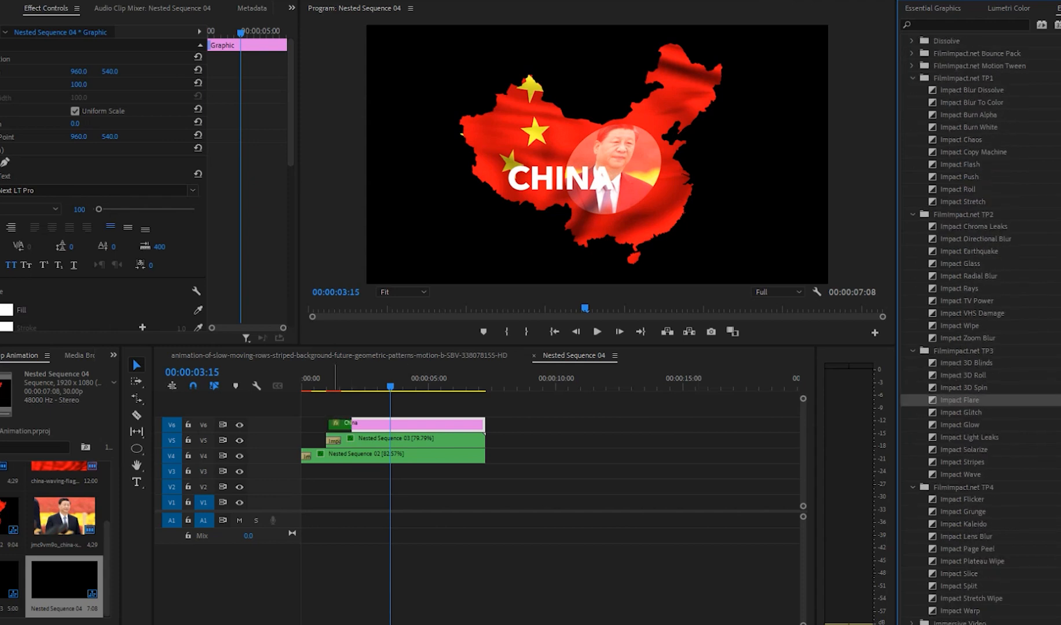
Step: Shorten the title clip so it starts about half a second after the photo clip, and preview its entrance
drag(328, 426, 342, 426)
click(323, 379)
key(space)
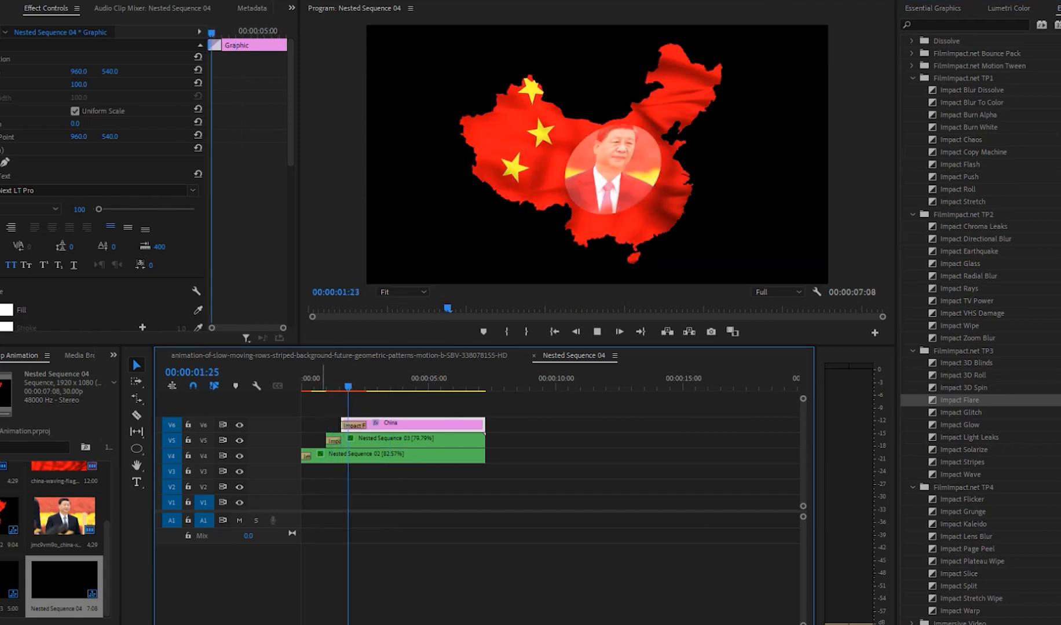
key(space)
Step: Play the main sequence from the beginning to check the title's entrance over the background
click(318, 356)
drag(367, 379, 302, 379)
key(space)
click(426, 545)
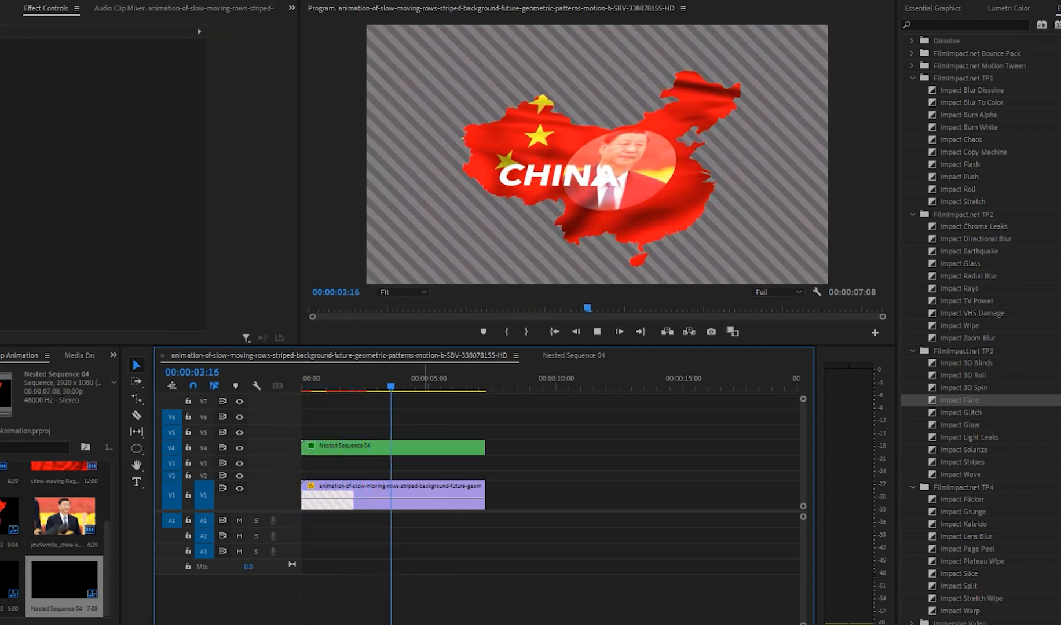
key(space)
Step: Reopen the combined nest and apply the Drop Shadow effect to the title clip
click(444, 448)
double_click(444, 448)
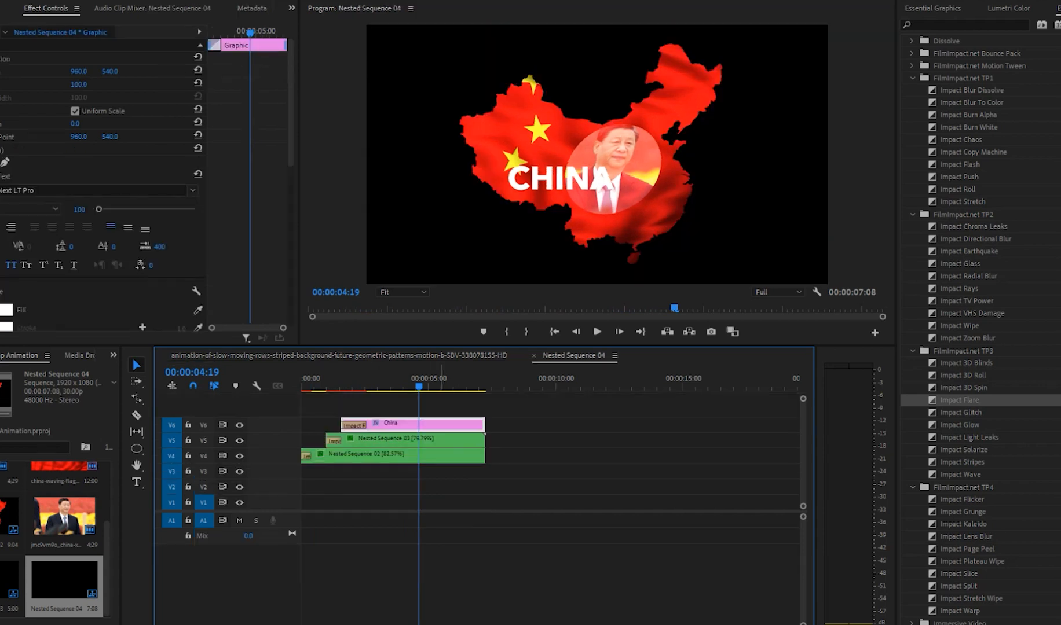
click(964, 25)
text(dr)
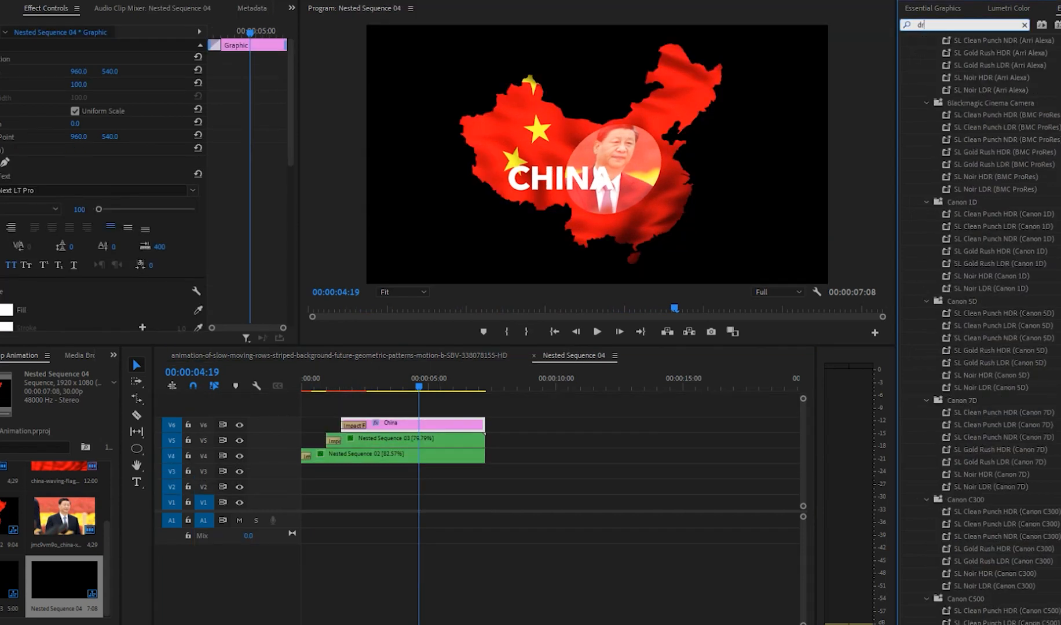
text(o)
drag(960, 139, 405, 424)
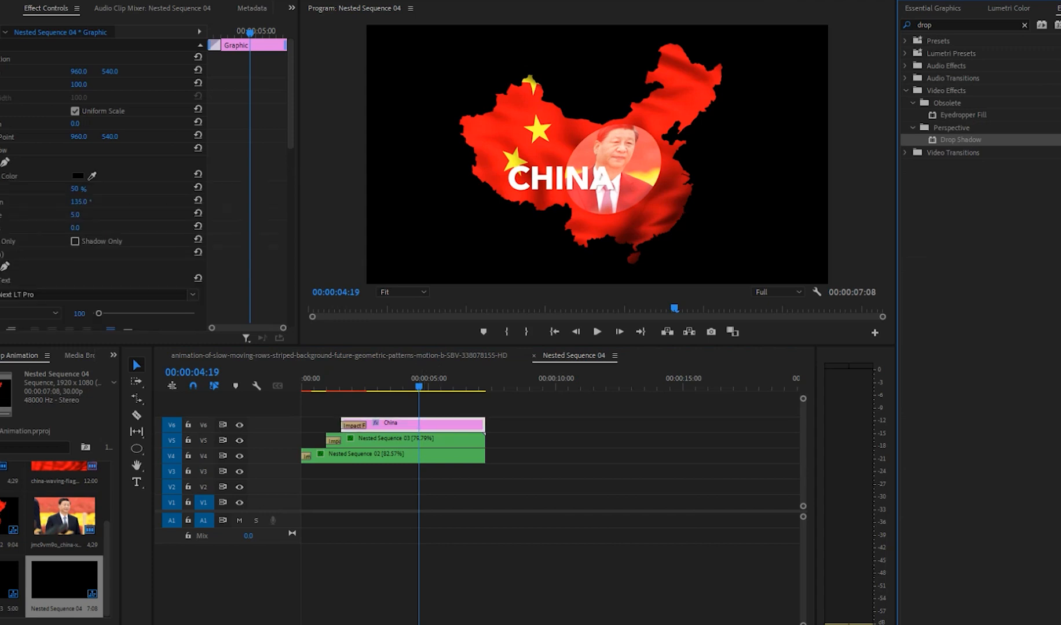
Step: Set the title's drop shadow to 86% opacity, distance 16 and softness 10, and play the main sequence from the start
scroll(145, 185, down, 7)
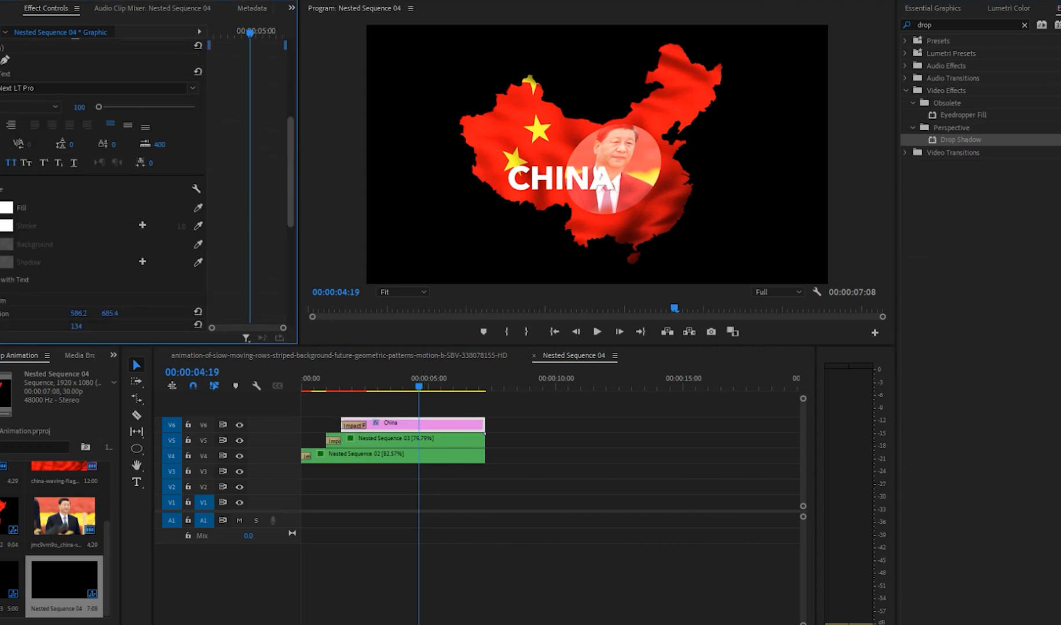
scroll(145, 185, up, 7)
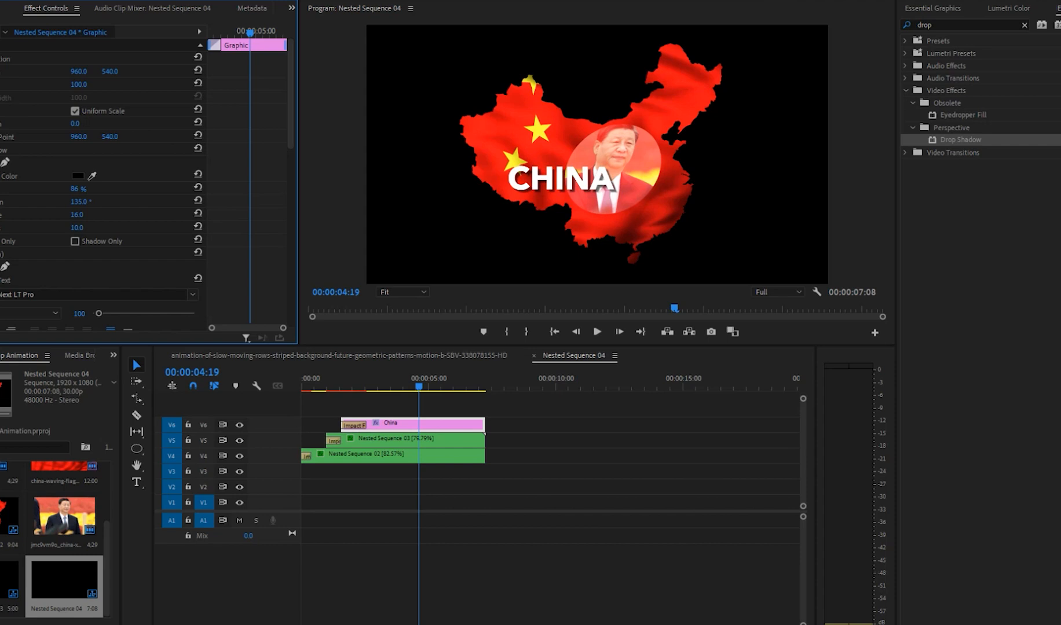
click(351, 356)
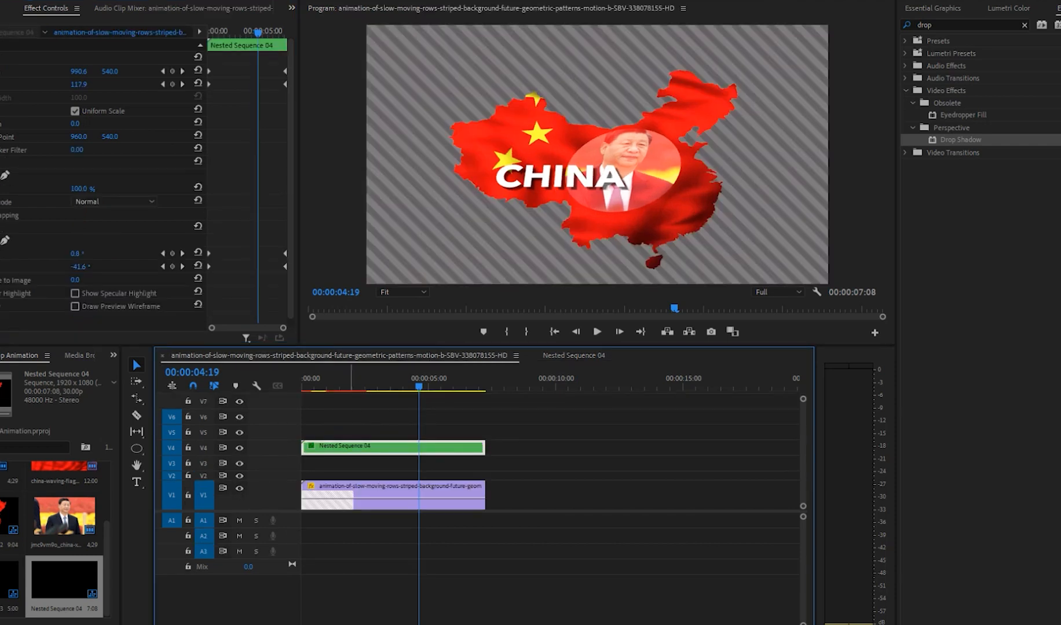
key(Home)
key(space)
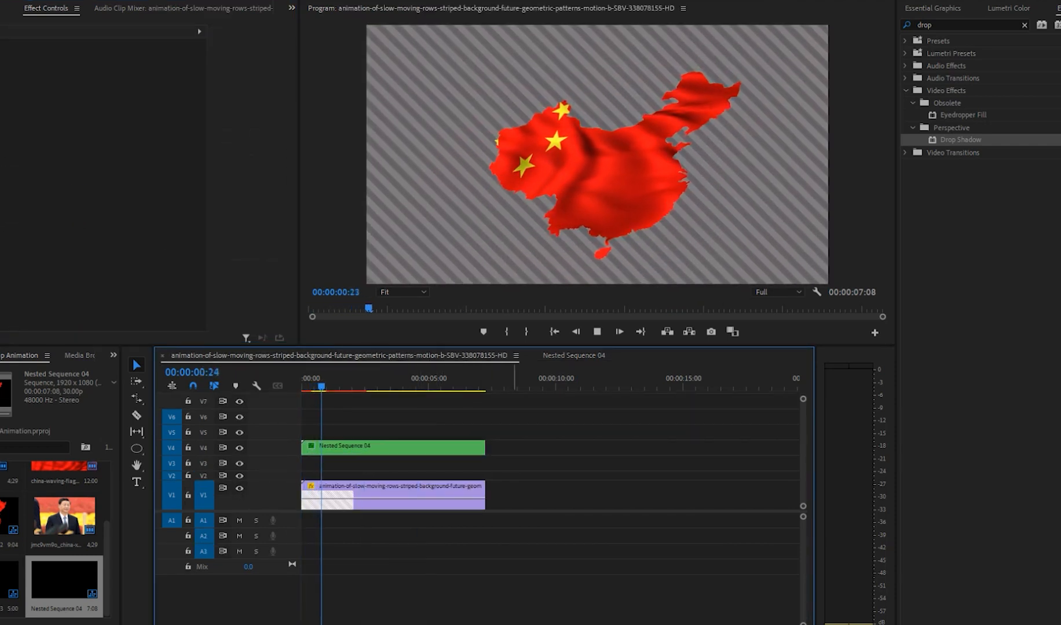